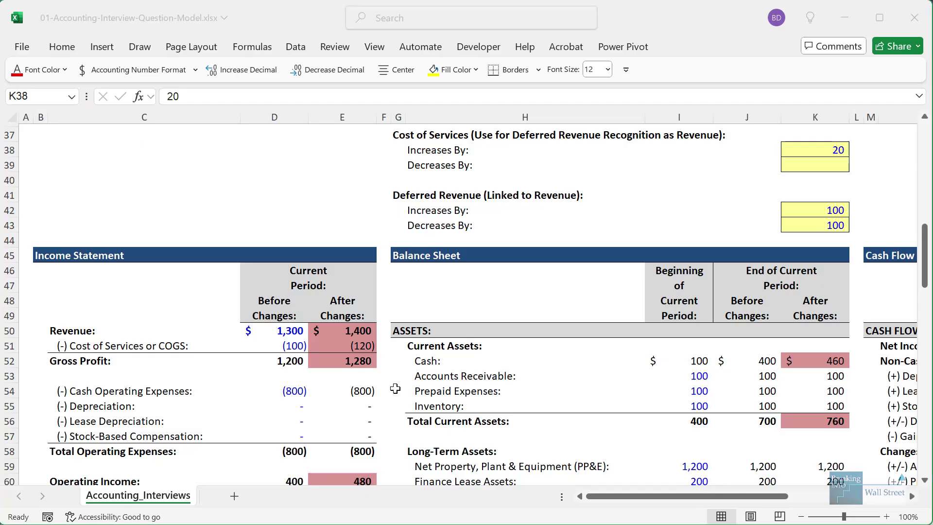
Examine the before and after figures for Revenue through Gross Profit, Pre-Tax Income and Net Income on the Income Statement.
{"action": "scroll", "coordinate": [390, 334], "scroll_direction": "down", "scroll_amount": 1}
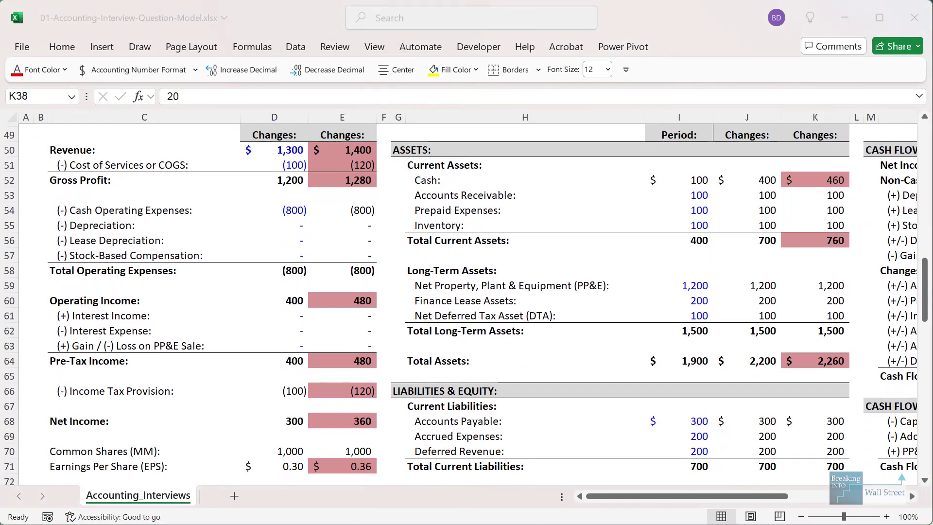
{"action": "mouse_move", "coordinate": [265, 133]}
{"action": "left_mouse_down"}
{"action": "mouse_move", "coordinate": [387, 165]}
{"action": "mouse_move", "coordinate": [394, 193]}
{"action": "left_mouse_up"}
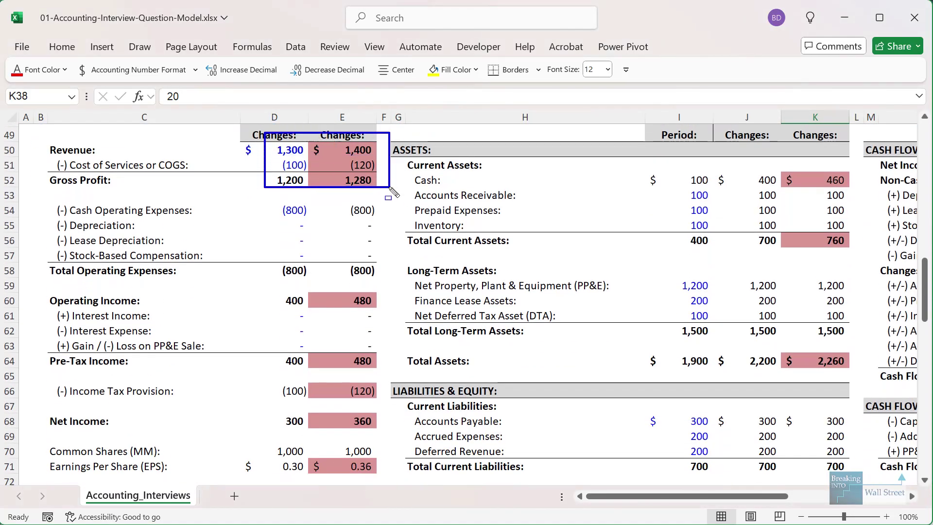
{"action": "left_click_drag", "start_coordinate": [34, 345], "coordinate": [127, 363]}
{"action": "left_click_drag", "start_coordinate": [181, 375], "coordinate": [397, 373]}
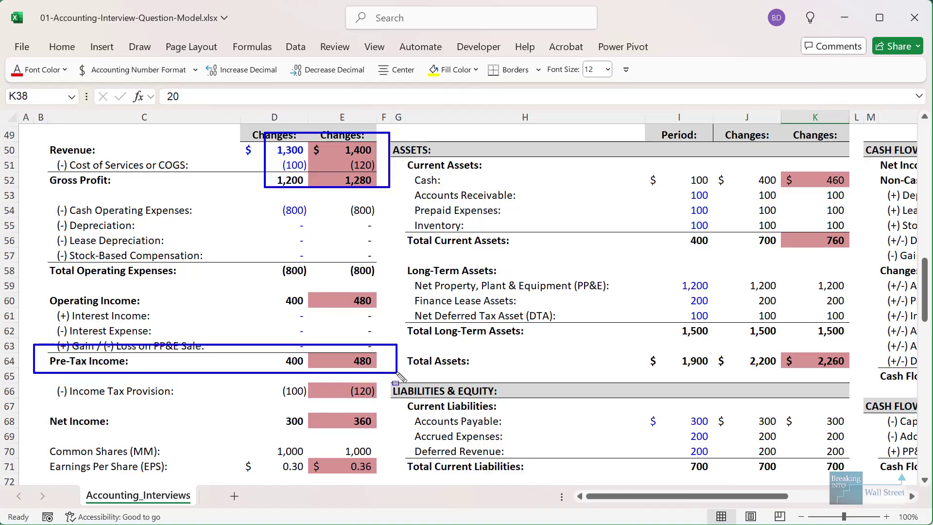
{"action": "mouse_move", "coordinate": [36, 408]}
{"action": "left_mouse_down"}
{"action": "mouse_move", "coordinate": [107, 424]}
{"action": "mouse_move", "coordinate": [401, 430]}
{"action": "left_mouse_up"}
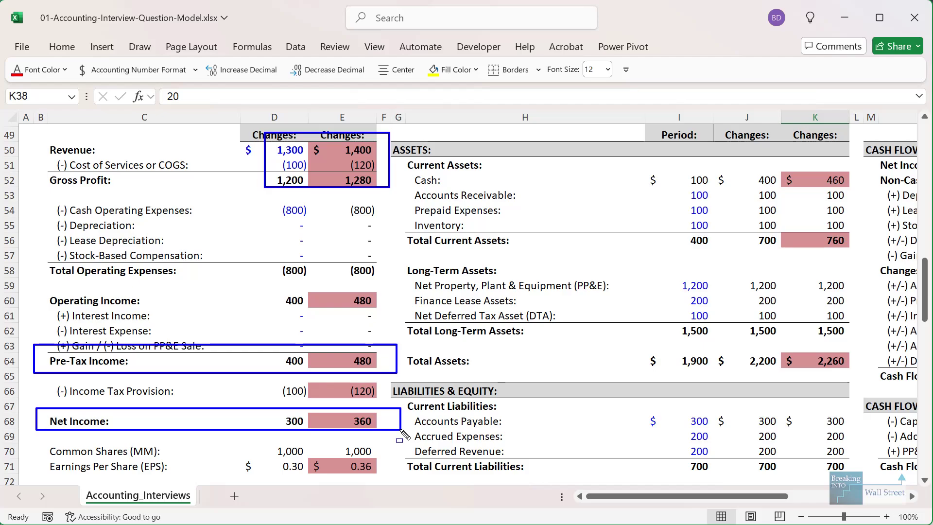
{"action": "key", "text": "Escape"}
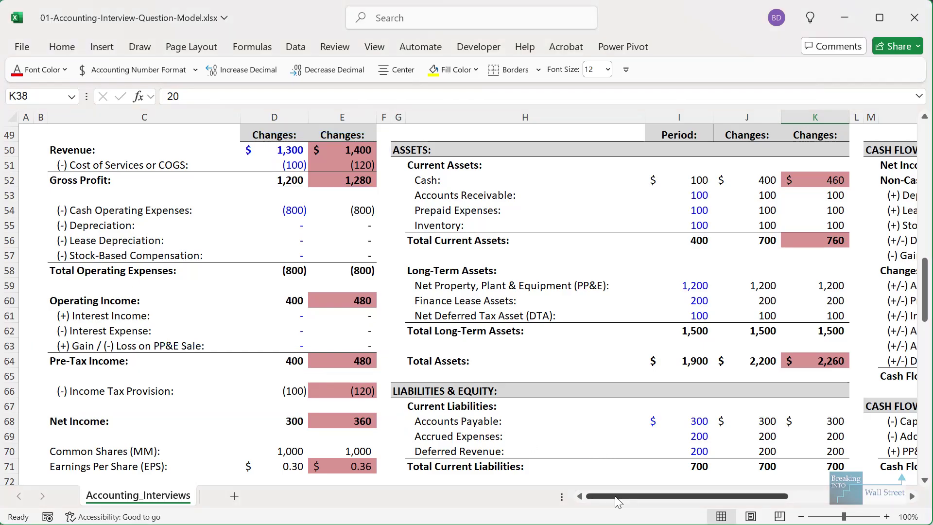
Examine the Cash Flow Statement's before and after figures from Net Income through to Ending Cash.
{"action": "left_click_drag", "start_coordinate": [739, 497], "coordinate": [857, 497]}
{"action": "left_click_drag", "start_coordinate": [383, 156], "coordinate": [762, 173]}
{"action": "key", "text": "Escape"}
{"action": "scroll", "coordinate": [718, 364], "scroll_direction": "down", "scroll_amount": 3}
{"action": "scroll", "coordinate": [718, 363], "scroll_direction": "down", "scroll_amount": 2}
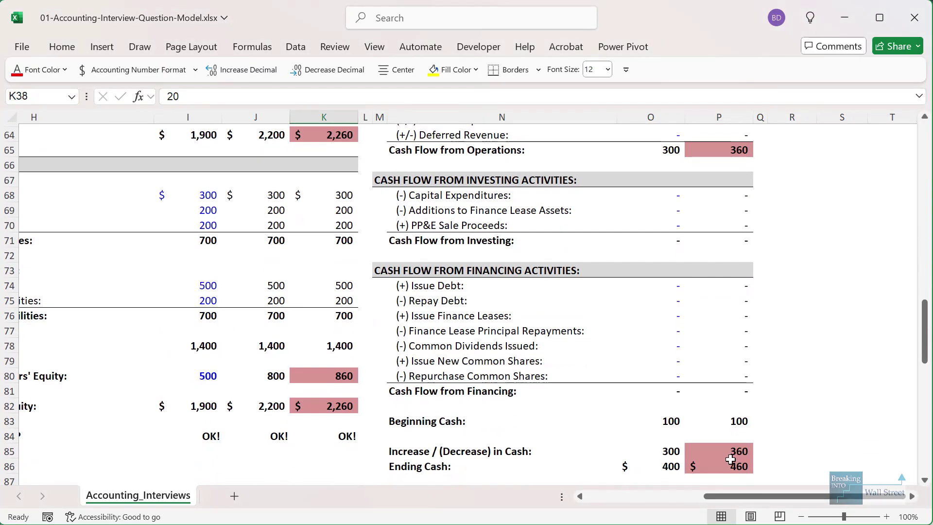
Compare Cash and Common Shareholders' Equity before and after changes on the Balance Sheet, and select the Cash row from H52 to K52.
{"action": "left_click_drag", "start_coordinate": [773, 500], "coordinate": [698, 494]}
{"action": "scroll", "coordinate": [588, 359], "scroll_direction": "up", "scroll_amount": 6}
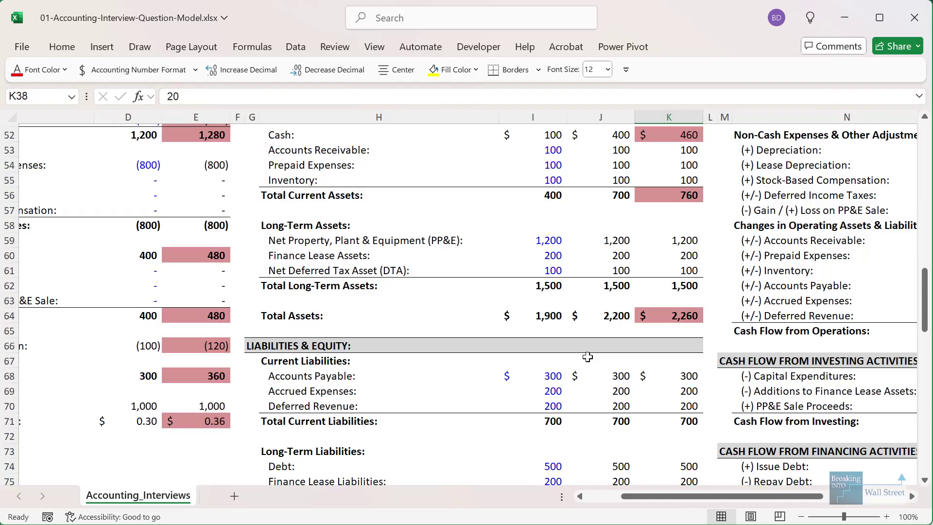
{"action": "left_click_drag", "start_coordinate": [574, 204], "coordinate": [713, 233]}
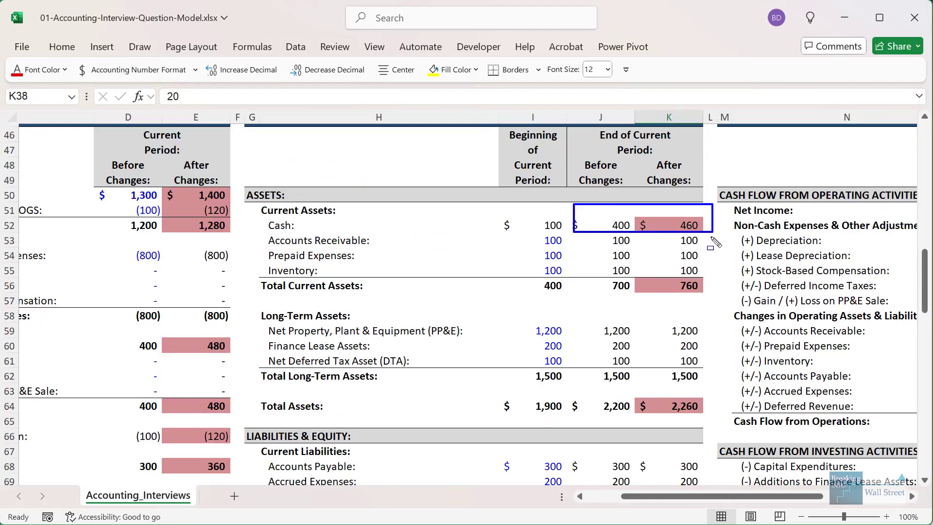
{"action": "scroll", "coordinate": [683, 424], "scroll_direction": "down", "scroll_amount": 6}
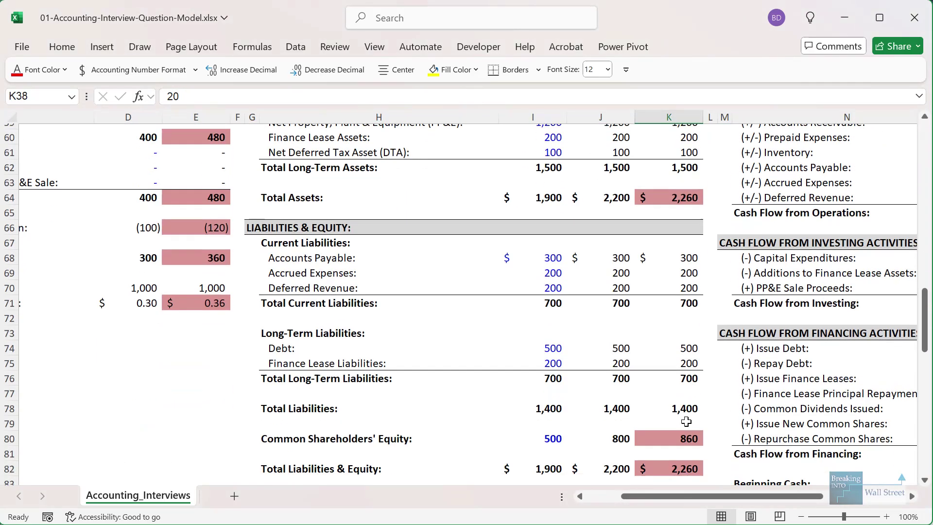
{"action": "mouse_move", "coordinate": [589, 362]}
{"action": "left_mouse_down"}
{"action": "mouse_move", "coordinate": [748, 402]}
{"action": "mouse_move", "coordinate": [737, 391]}
{"action": "left_mouse_up"}
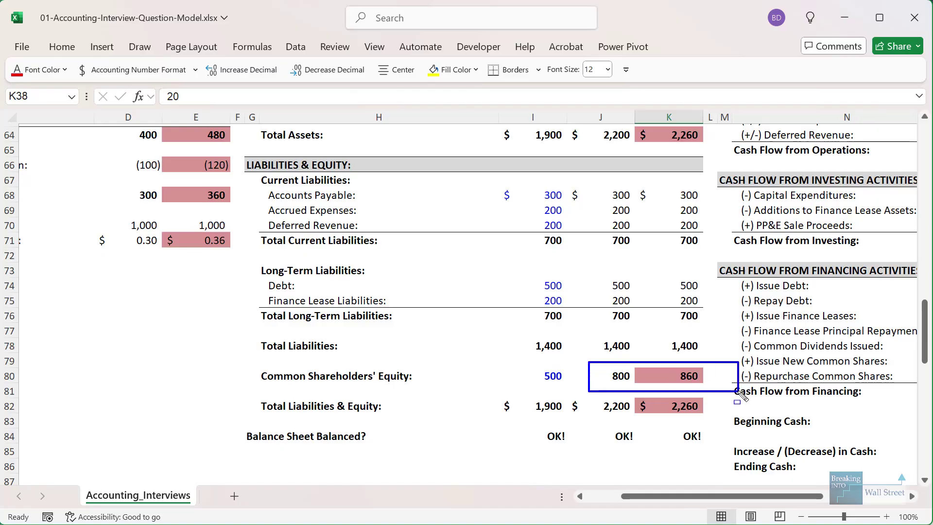
{"action": "scroll", "coordinate": [679, 374], "scroll_direction": "up", "scroll_amount": 7}
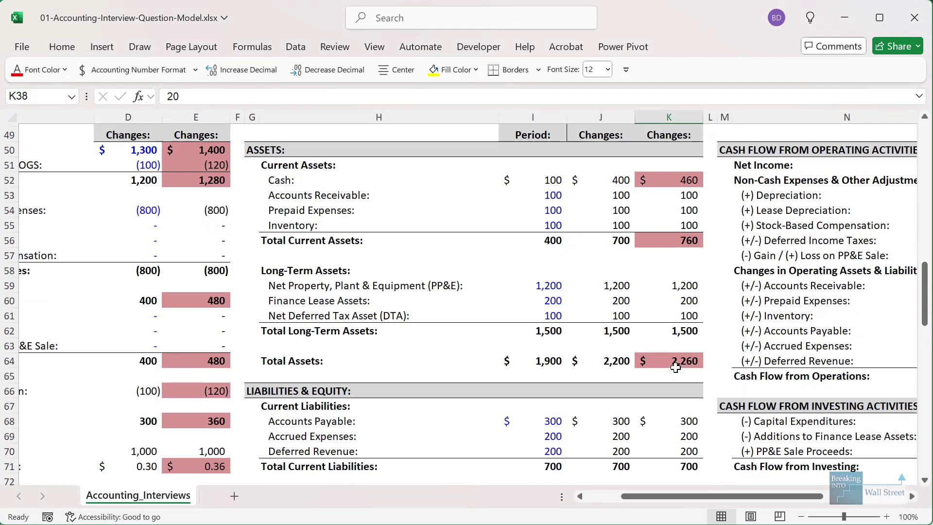
{"action": "left_click", "coordinate": [661, 375]}
{"action": "left_click_drag", "start_coordinate": [675, 271], "coordinate": [307, 269]}
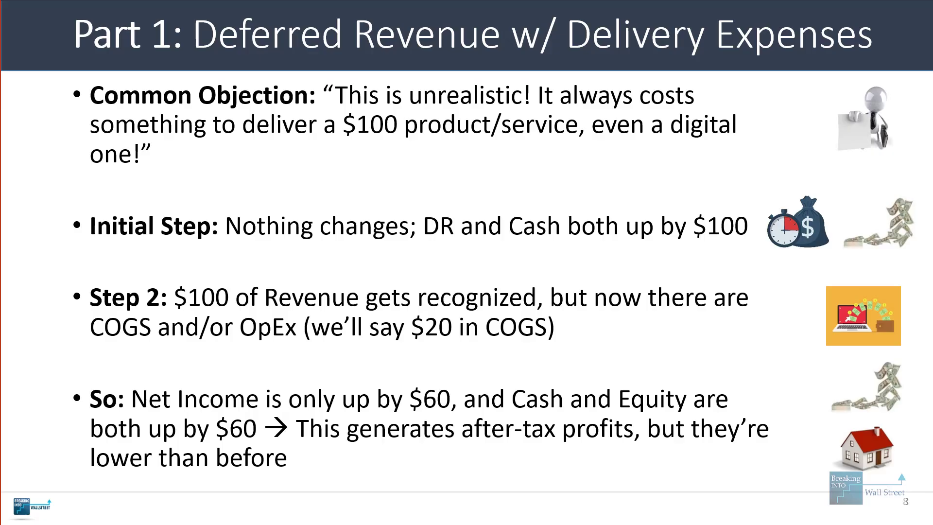
{"action": "key", "text": "Right"}
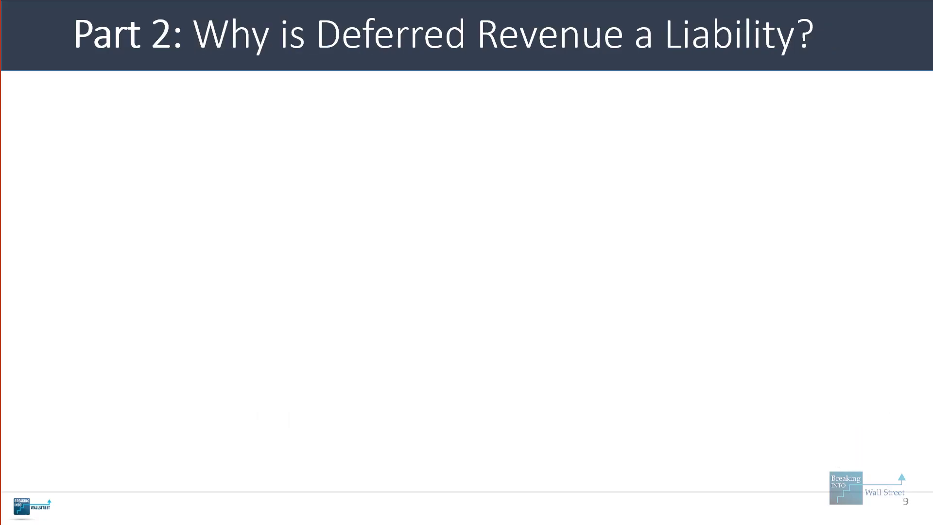
{"action": "key", "text": "Right"}
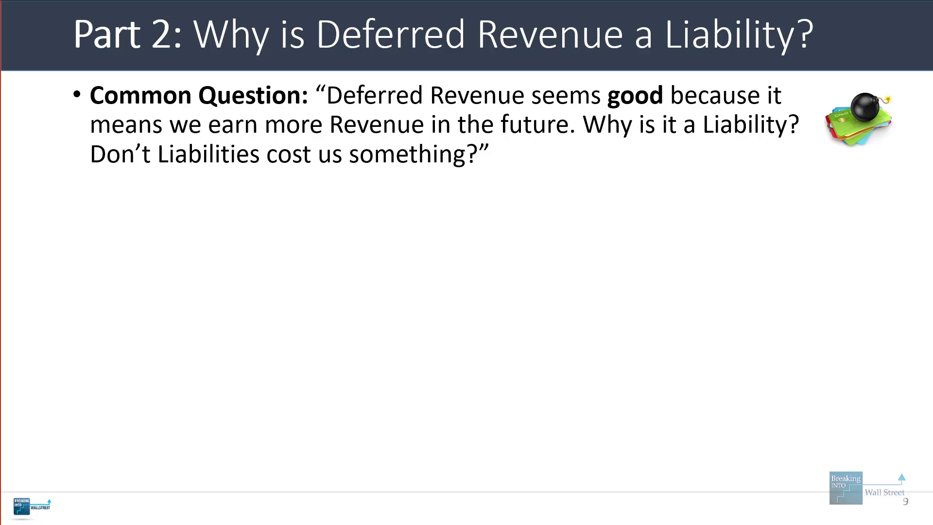
{"action": "key", "text": "Right"}
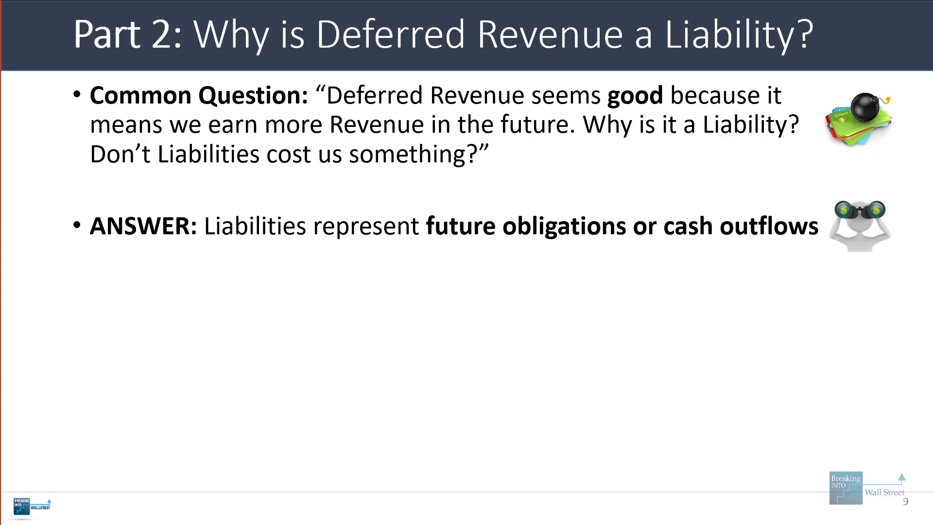
{"action": "key", "text": "Right"}
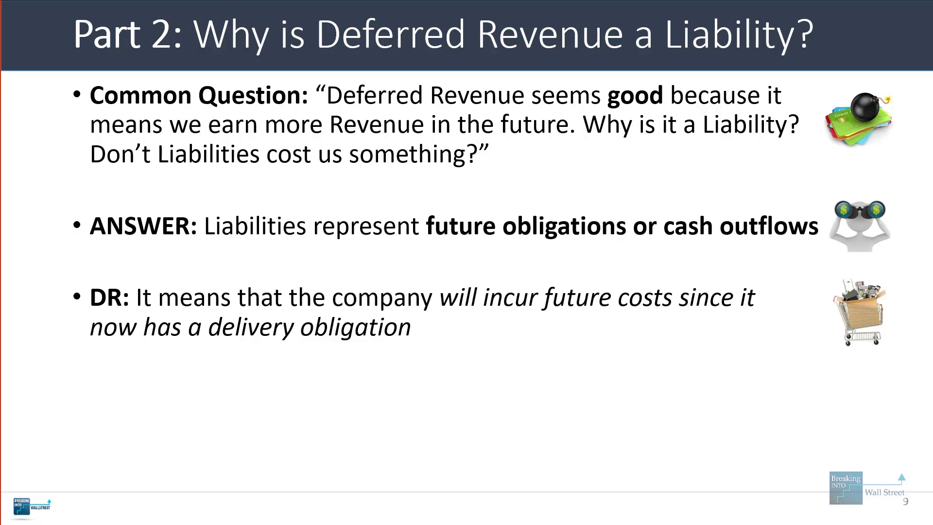
{"action": "key", "text": "Right"}
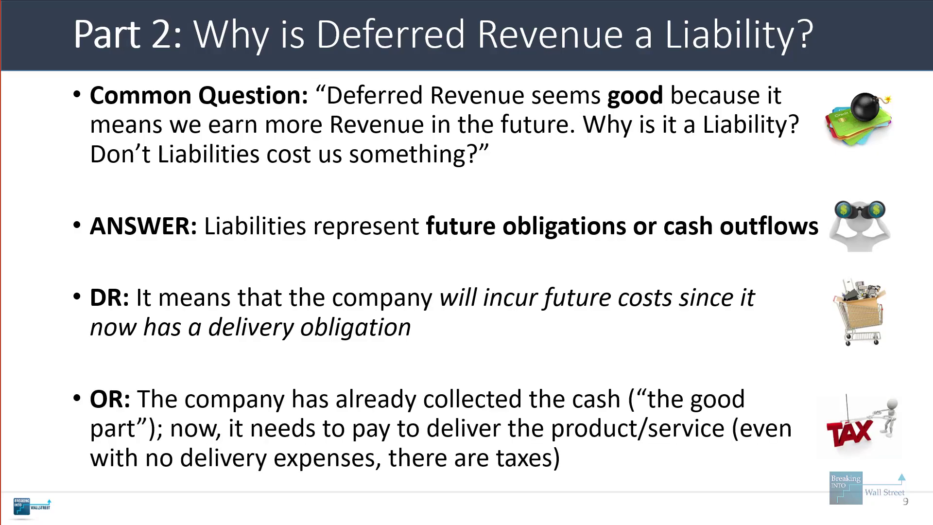
{"action": "left_click_drag", "start_coordinate": [139, 378], "coordinate": [784, 415]}
{"action": "left_click_drag", "start_coordinate": [83, 412], "coordinate": [166, 439]}
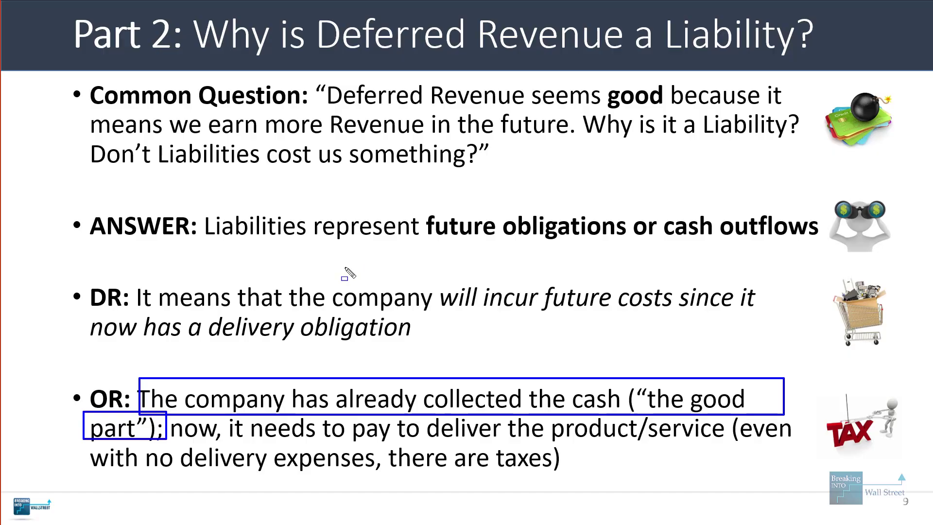
{"action": "left_click_drag", "start_coordinate": [172, 413], "coordinate": [727, 445]}
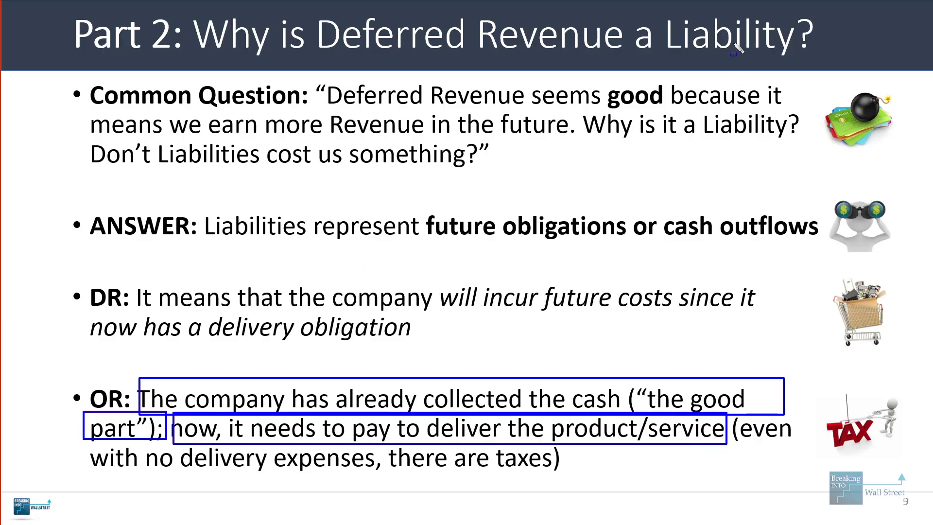
{"action": "key", "text": "Escape"}
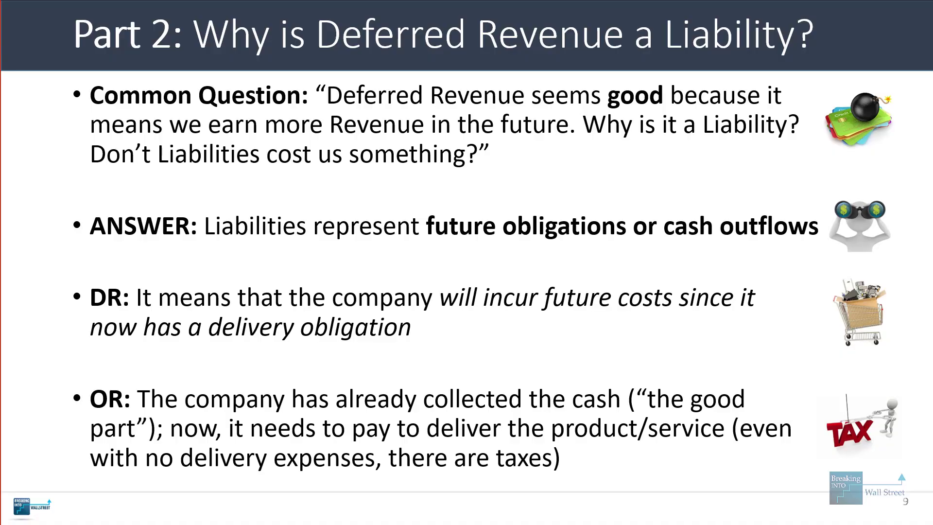
Switch to the accounting interview workbook in Excel and clear the Cost of Services "Increases By" input in K38.
{"action": "key", "text": "alt+Tab"}
{"action": "scroll", "coordinate": [643, 259], "scroll_direction": "up", "scroll_amount": 3}
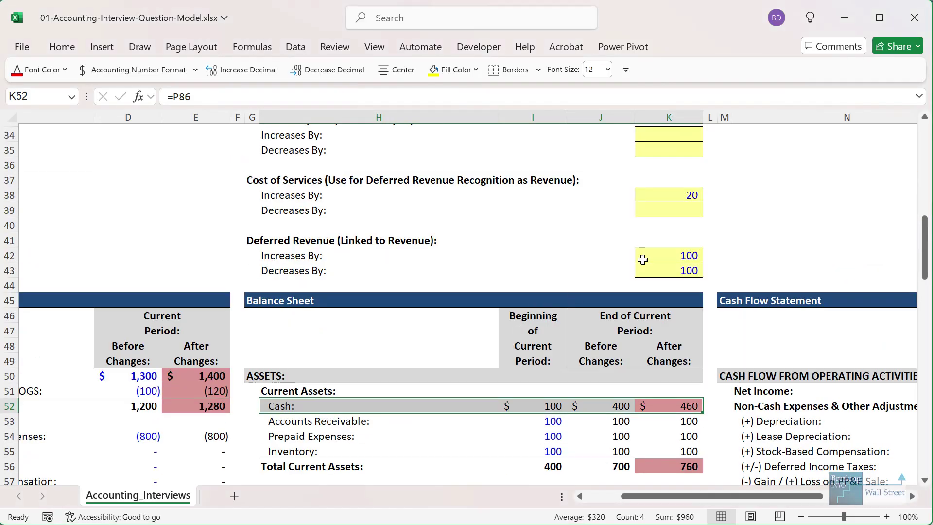
{"action": "left_click", "coordinate": [680, 196]}
{"action": "key", "text": "Delete"}
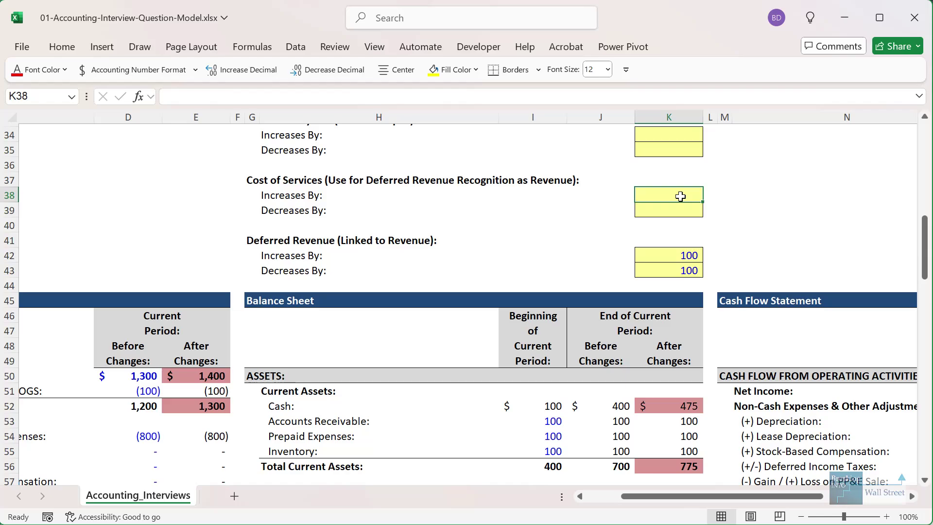
Examine the Income Tax Provision before and after changes on the Income Statement.
{"action": "scroll", "coordinate": [386, 293], "scroll_direction": "down", "scroll_amount": 6}
{"action": "left_click_drag", "start_coordinate": [437, 405], "coordinate": [20, 424]}
{"action": "left_click_drag", "start_coordinate": [47, 334], "coordinate": [388, 360]}
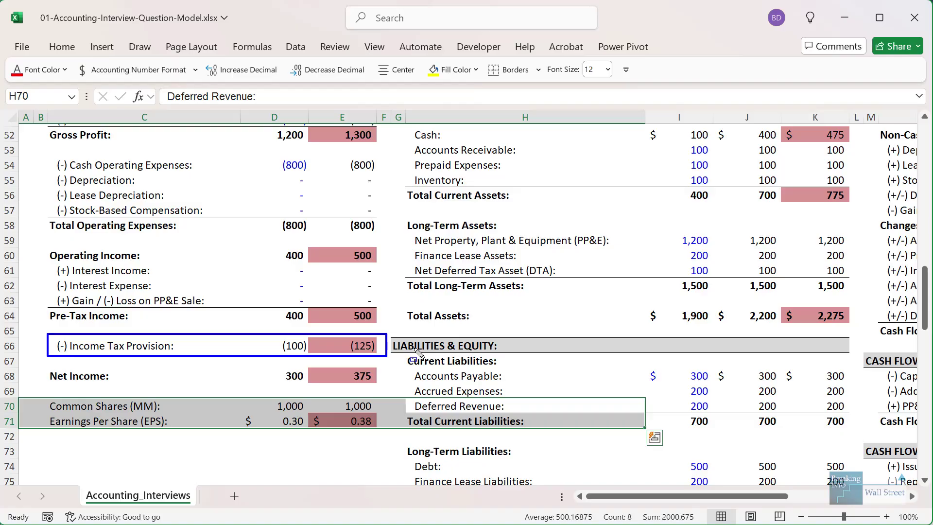
{"action": "key", "text": "Escape"}
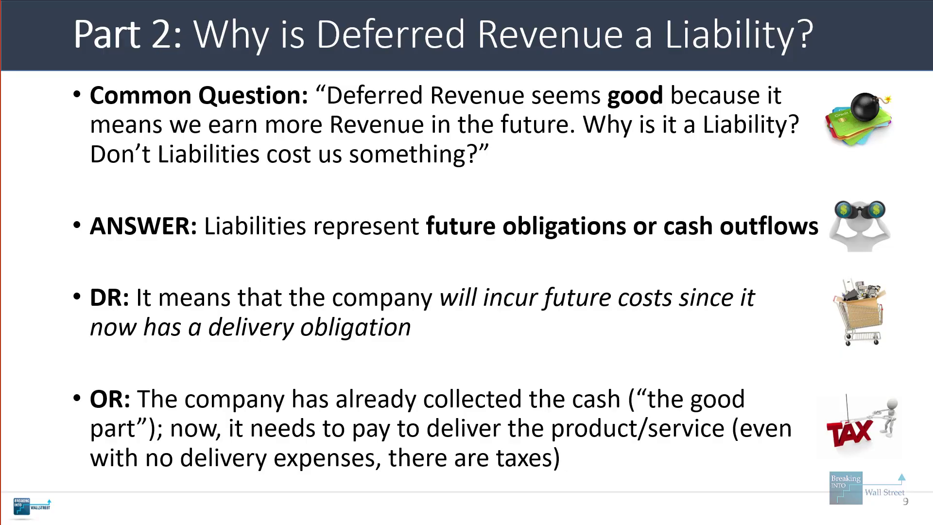
{"action": "key", "text": "Right"}
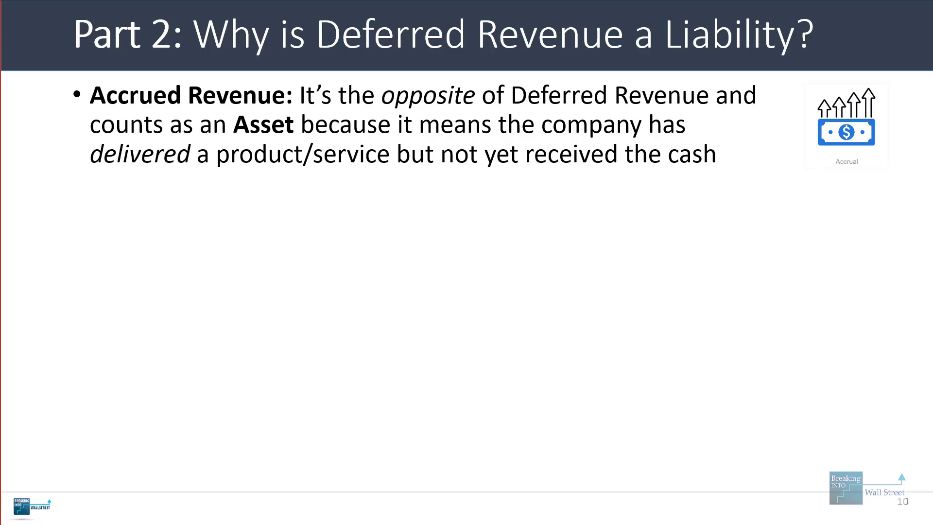
{"action": "key", "text": "Right"}
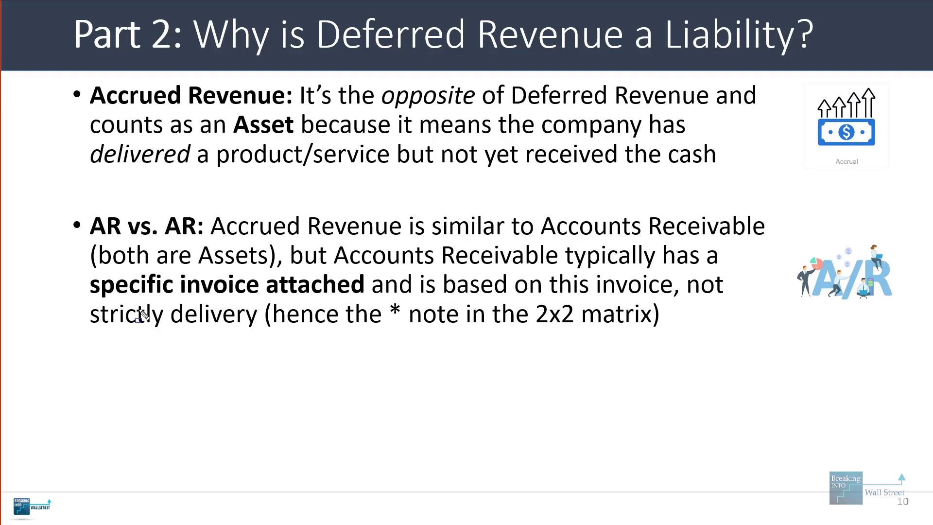
{"action": "left_click_drag", "start_coordinate": [89, 272], "coordinate": [368, 303]}
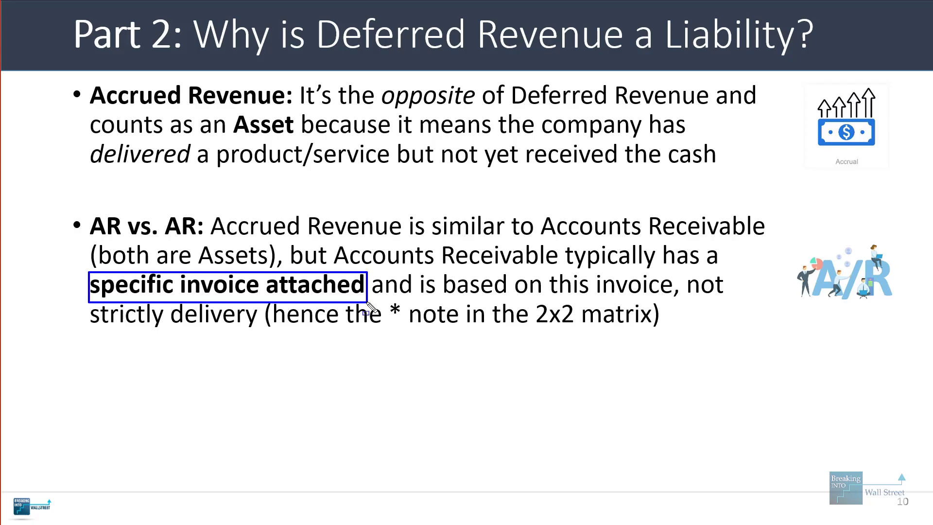
{"action": "left_click_drag", "start_coordinate": [371, 268], "coordinate": [678, 302]}
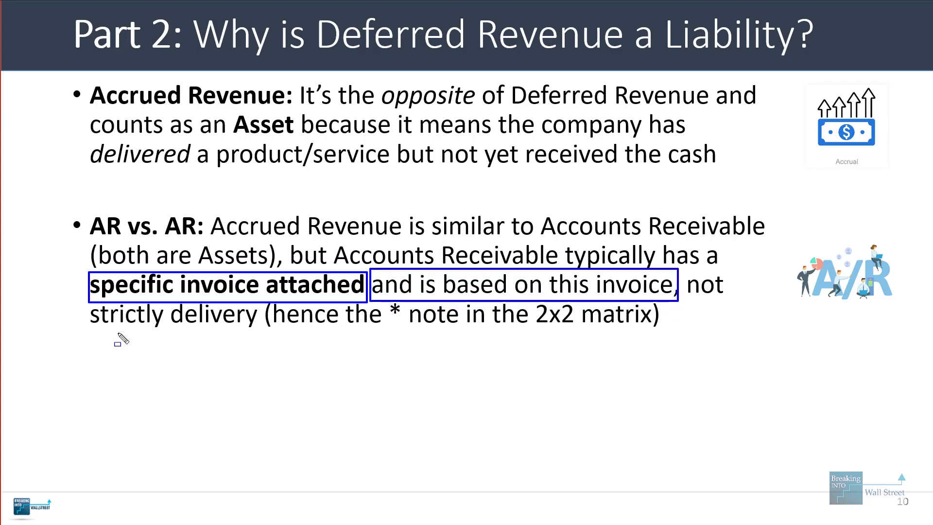
{"action": "left_click_drag", "start_coordinate": [254, 300], "coordinate": [695, 333]}
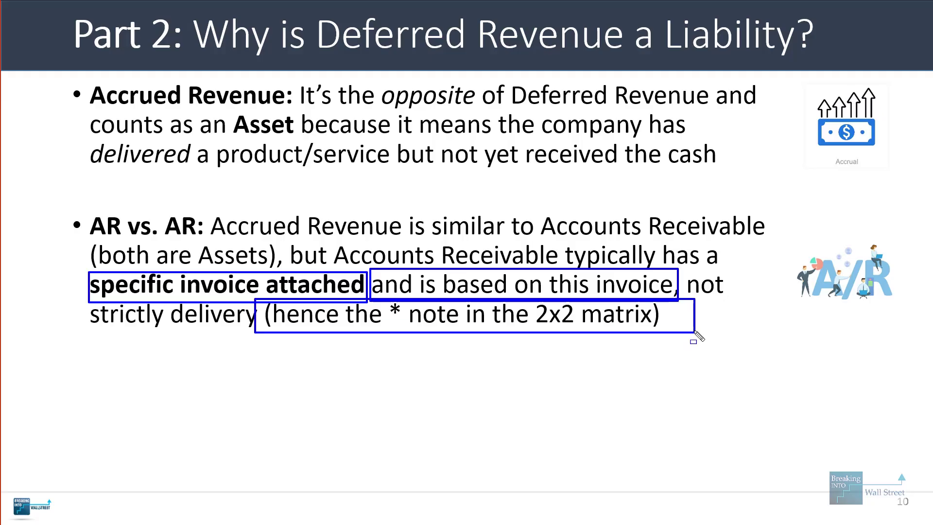
{"action": "key", "text": "e"}
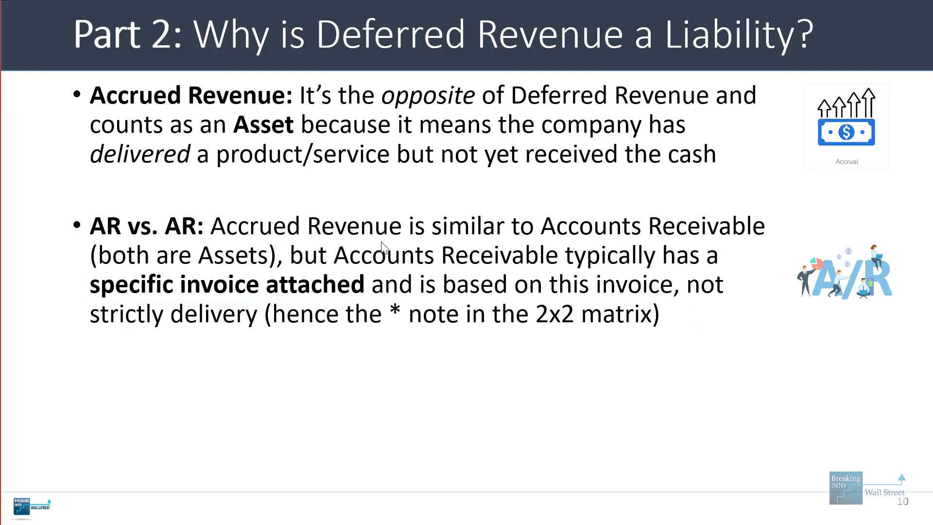
{"action": "left_click_drag", "start_coordinate": [211, 212], "coordinate": [404, 241]}
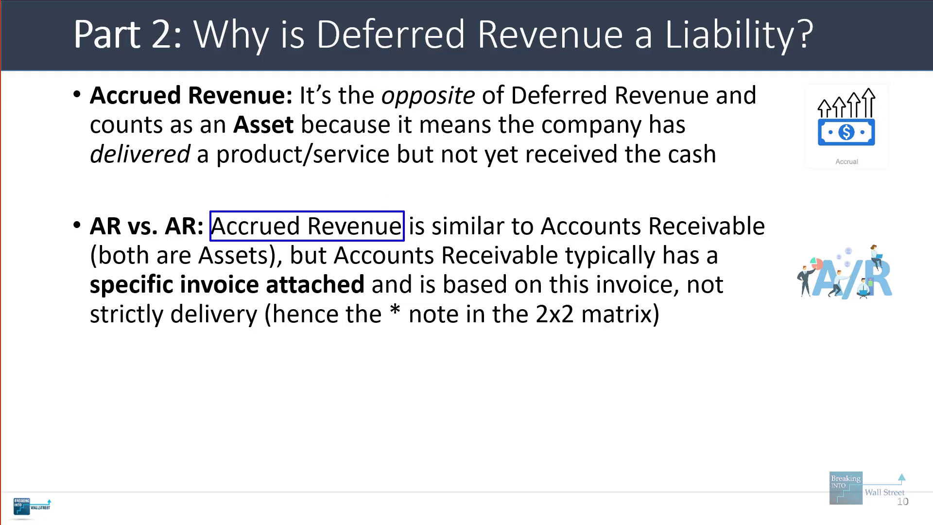
{"action": "key", "text": "e"}
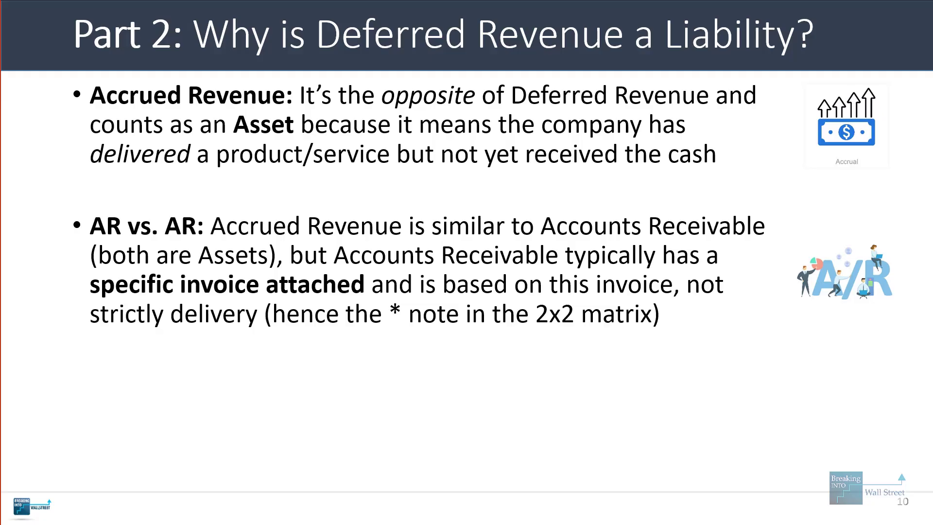
{"action": "key", "text": "Right"}
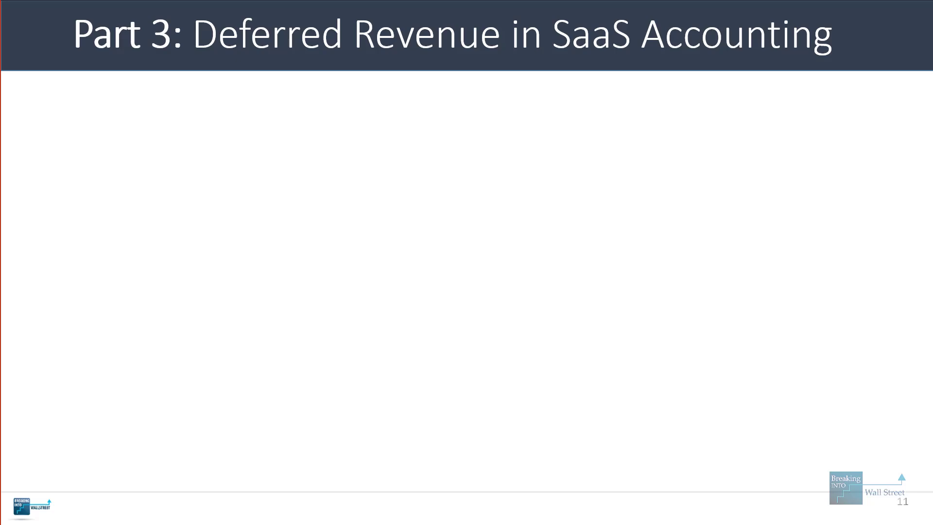
{"action": "key", "text": "Right"}
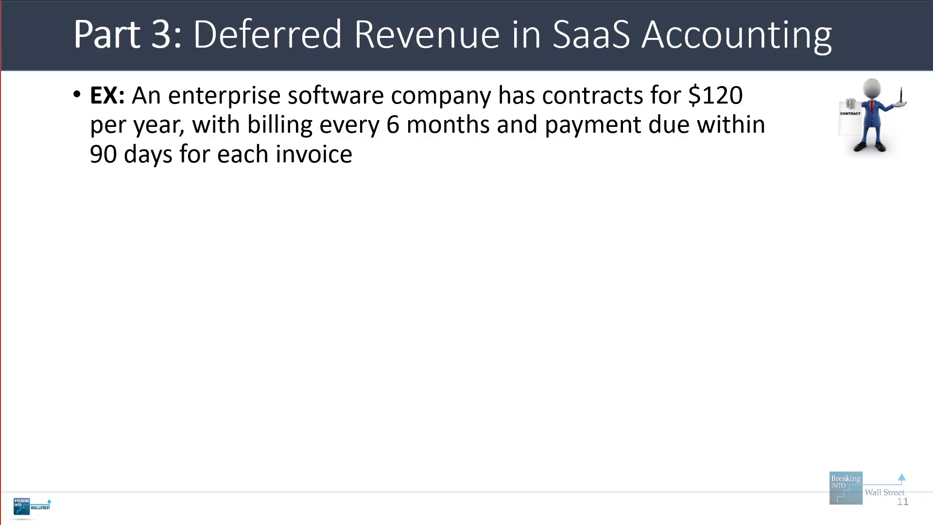
Switch to the SaaS-Accounting.xlsx workbook in Excel and select cell C16 in the Projections row of the SaaS sheet.
{"action": "key", "text": "alt+Tab"}
{"action": "left_click", "coordinate": [184, 360]}
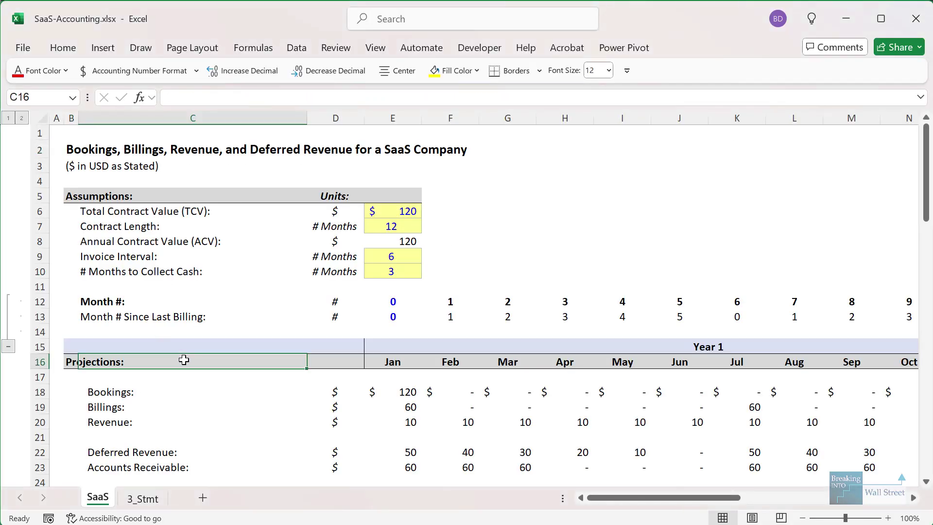
Examine the January Billings, Deferred Revenue, and Accounts Receivable figures in the Projections section of the SaaS sheet.
{"action": "scroll", "coordinate": [333, 294], "scroll_direction": "down", "scroll_amount": 3}
{"action": "left_click", "coordinate": [326, 350]}
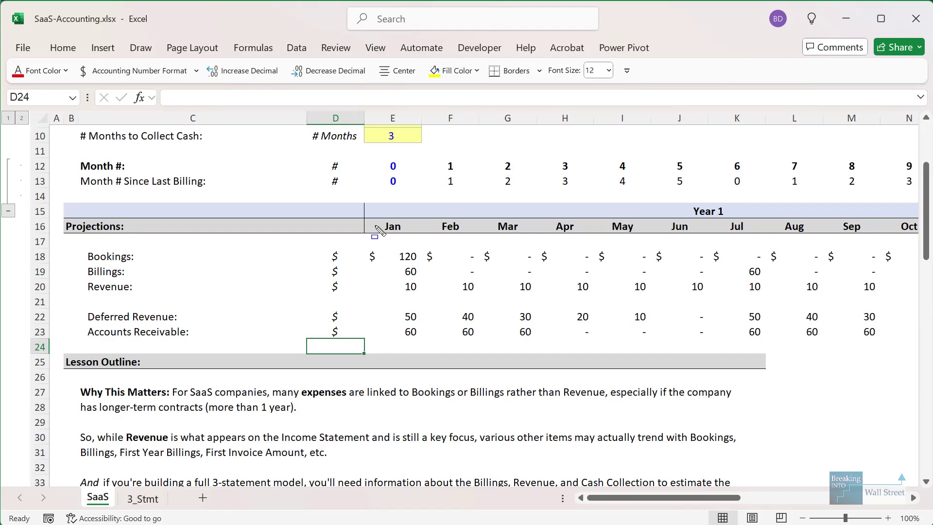
{"action": "left_click_drag", "start_coordinate": [365, 266], "coordinate": [424, 282]}
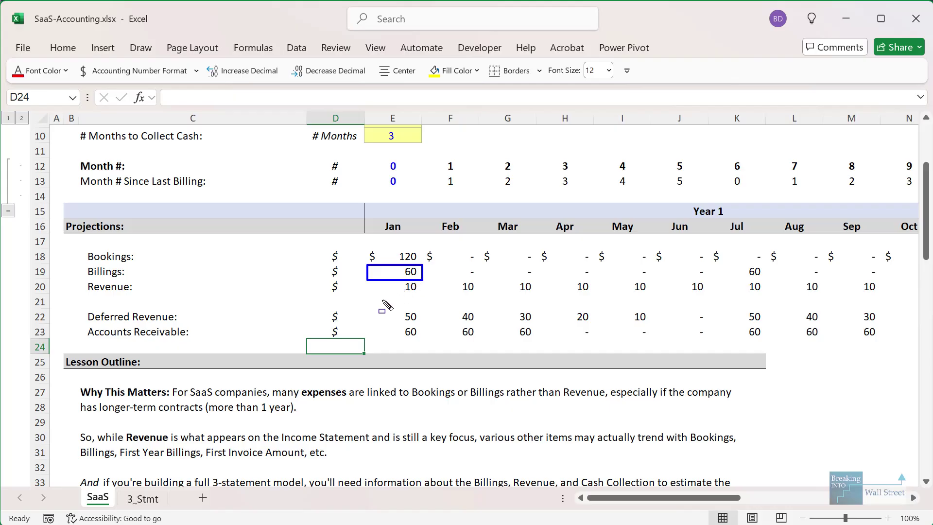
{"action": "left_click_drag", "start_coordinate": [378, 306], "coordinate": [431, 349]}
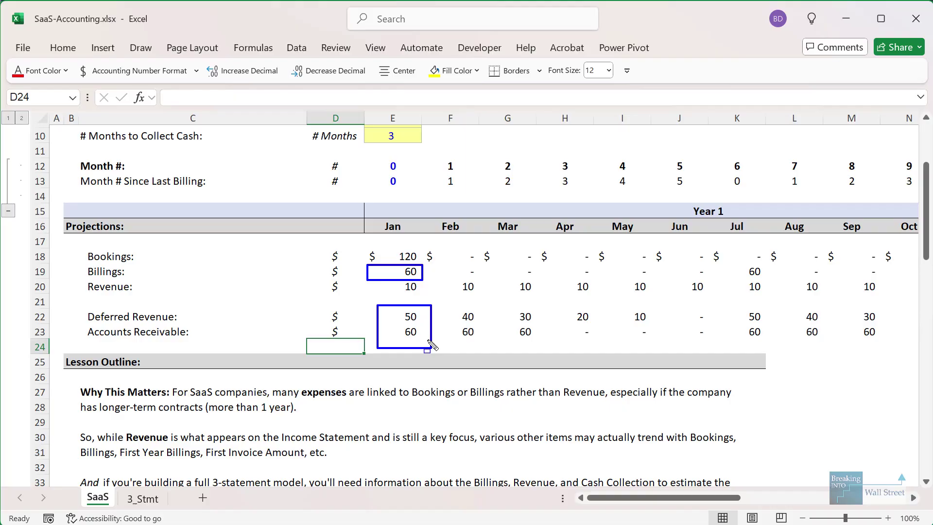
{"action": "left_click_drag", "start_coordinate": [364, 213], "coordinate": [417, 238]}
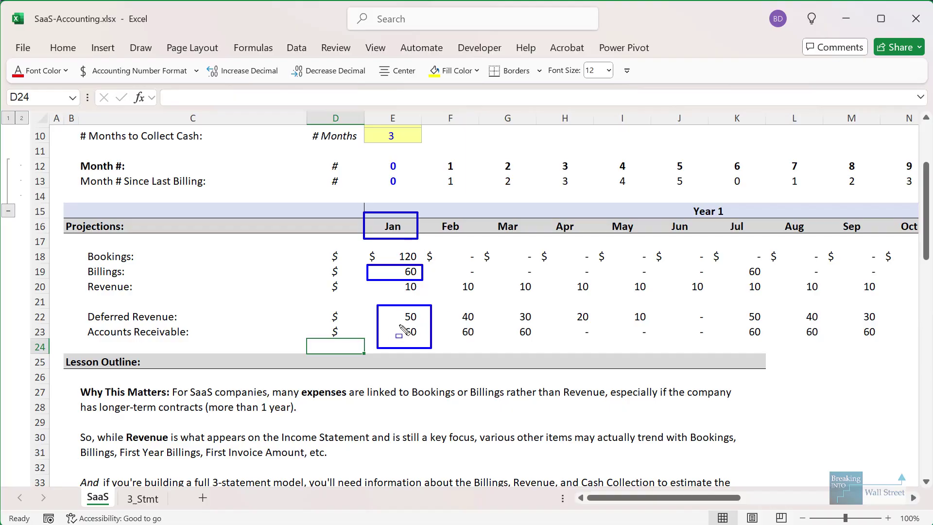
{"action": "key", "text": "Escape"}
{"action": "left_click", "coordinate": [443, 334]}
{"action": "left_click", "coordinate": [454, 374]}
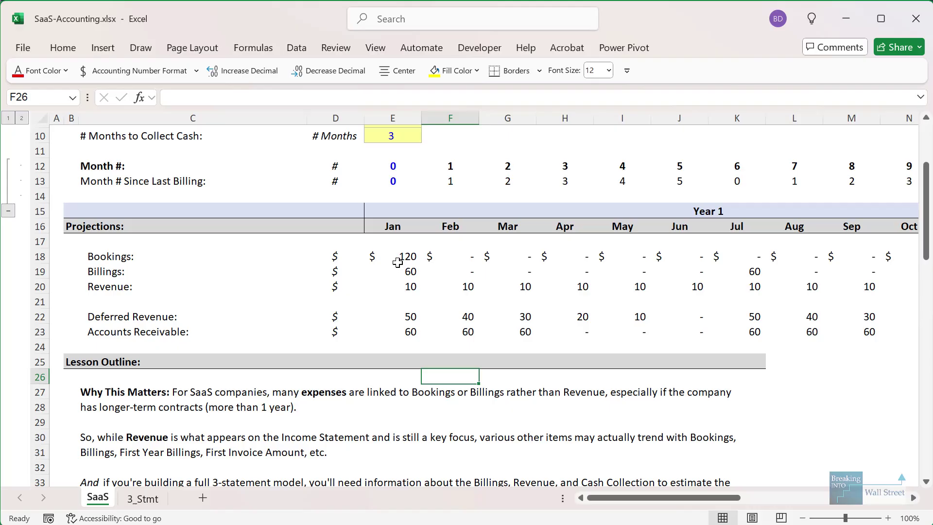
Compare January Revenue with January Deferred Revenue, and select the February Revenue cell together with the cell below it.
{"action": "left_click", "coordinate": [393, 232]}
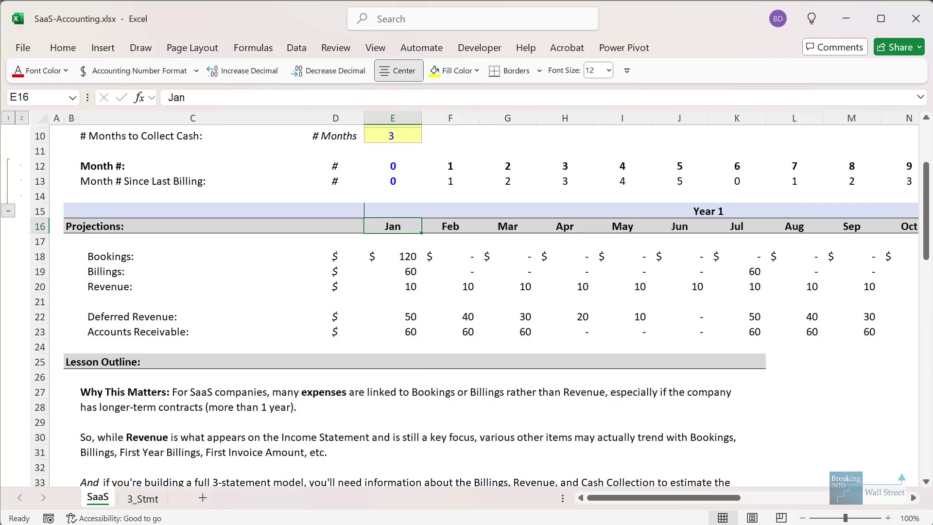
{"action": "left_click_drag", "start_coordinate": [403, 288], "coordinate": [435, 301]}
{"action": "left_click_drag", "start_coordinate": [370, 301], "coordinate": [435, 325]}
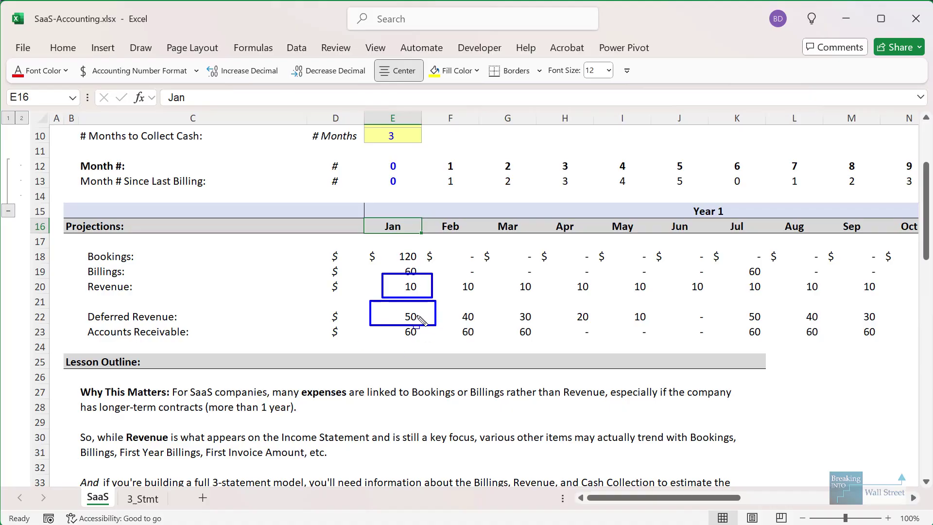
{"action": "key", "text": "Escape"}
{"action": "left_click", "coordinate": [470, 290]}
{"action": "left_click_drag", "start_coordinate": [467, 287], "coordinate": [463, 313]}
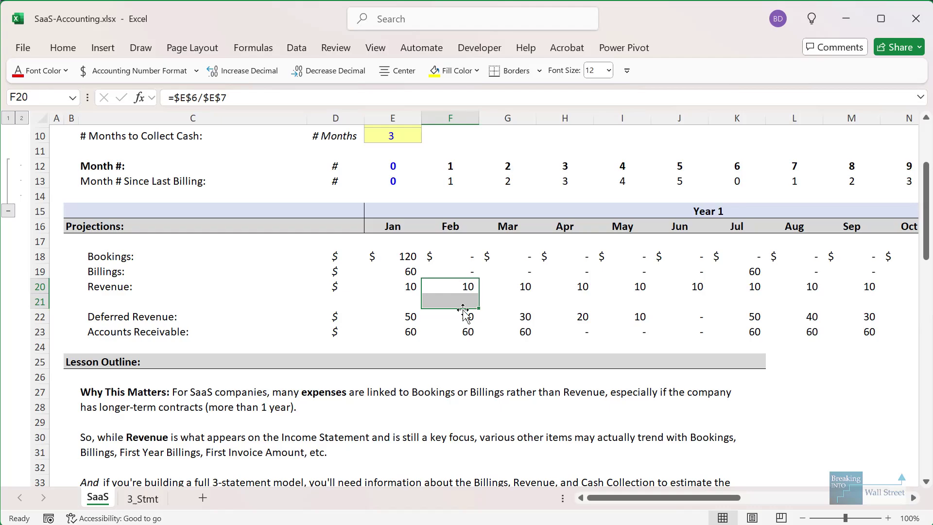
Select Accounts Receivable for January through March, and compare its March and April balances.
{"action": "left_click_drag", "start_coordinate": [413, 332], "coordinate": [507, 331]}
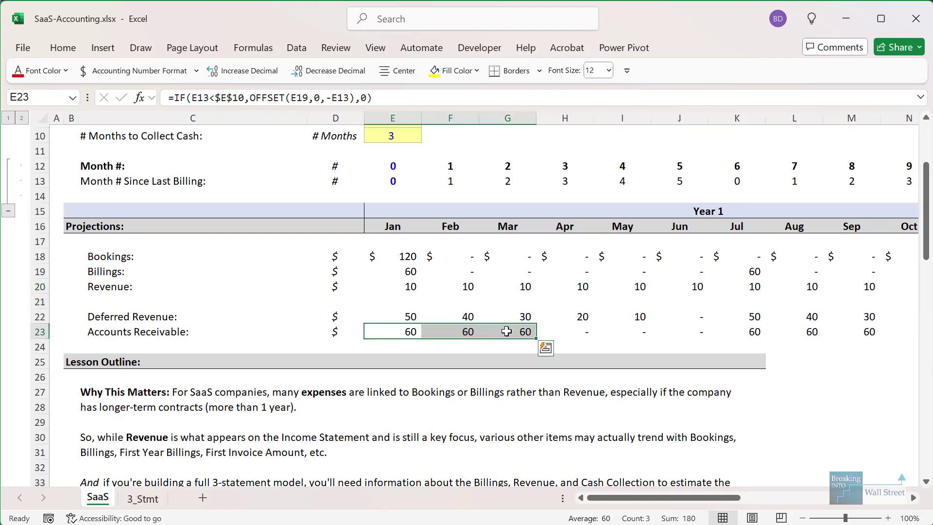
{"action": "left_click", "coordinate": [503, 421]}
{"action": "left_click_drag", "start_coordinate": [490, 322], "coordinate": [542, 344]}
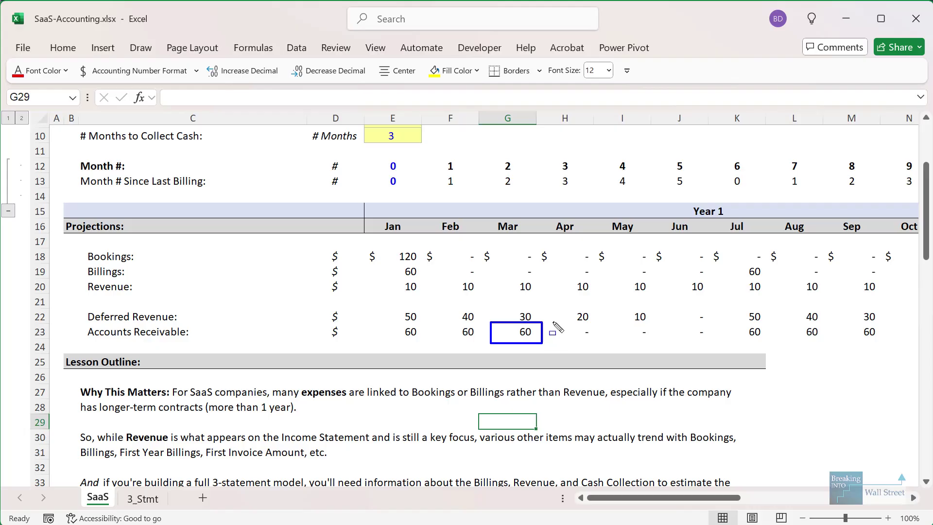
{"action": "left_click_drag", "start_coordinate": [545, 321], "coordinate": [601, 342]}
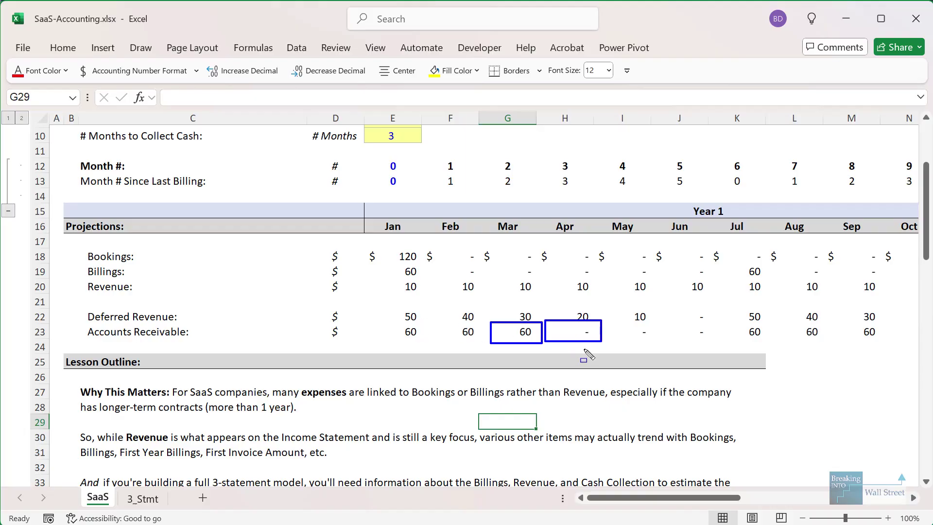
{"action": "key", "text": "Escape"}
Compare Deferred Revenue with Revenue from March to May by selecting each row's cells for those months.
{"action": "left_click_drag", "start_coordinate": [510, 317], "coordinate": [629, 316]}
{"action": "left_click_drag", "start_coordinate": [489, 287], "coordinate": [644, 289]}
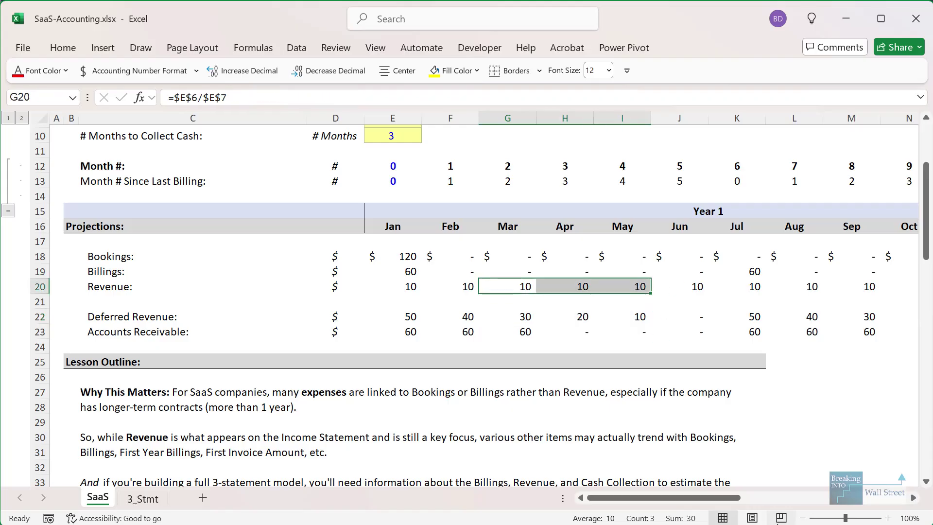
{"action": "left_click", "coordinate": [758, 384]}
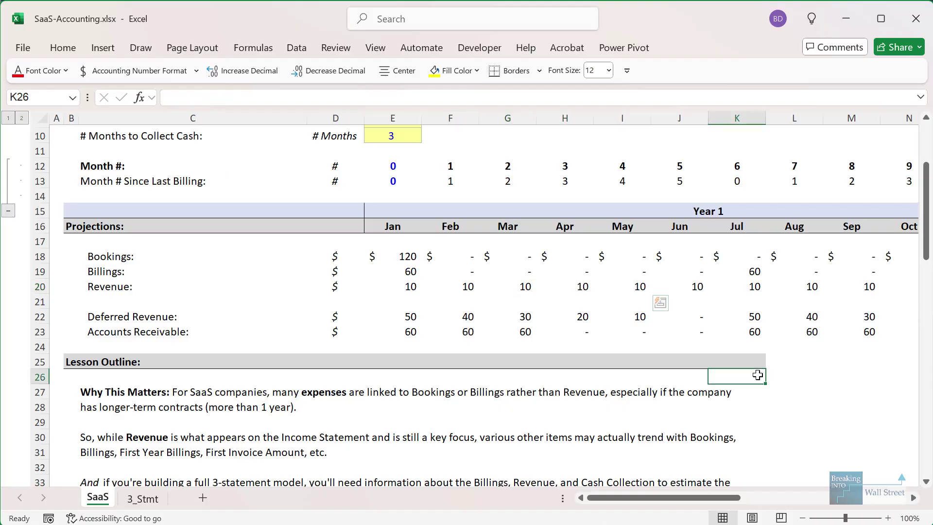
Examine the July projections for Revenue, Deferred Revenue, and Accounts Receivable, and follow Accounts Receivable through September.
{"action": "scroll", "coordinate": [826, 359], "scroll_direction": "right", "scroll_amount": 5}
{"action": "left_click_drag", "start_coordinate": [535, 408], "coordinate": [652, 422]}
{"action": "left_click", "coordinate": [651, 318]}
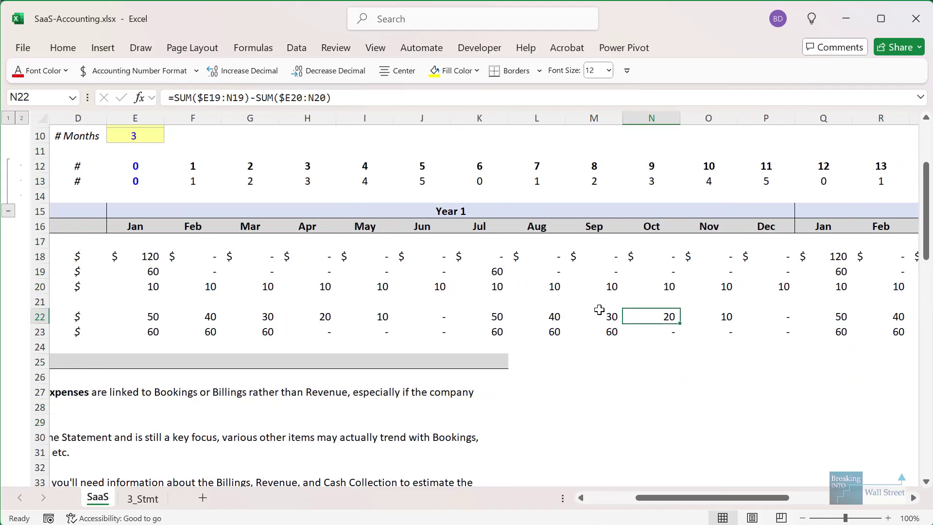
{"action": "mouse_move", "coordinate": [456, 210]}
{"action": "left_mouse_down"}
{"action": "mouse_move", "coordinate": [499, 334]}
{"action": "mouse_move", "coordinate": [521, 352]}
{"action": "left_mouse_up"}
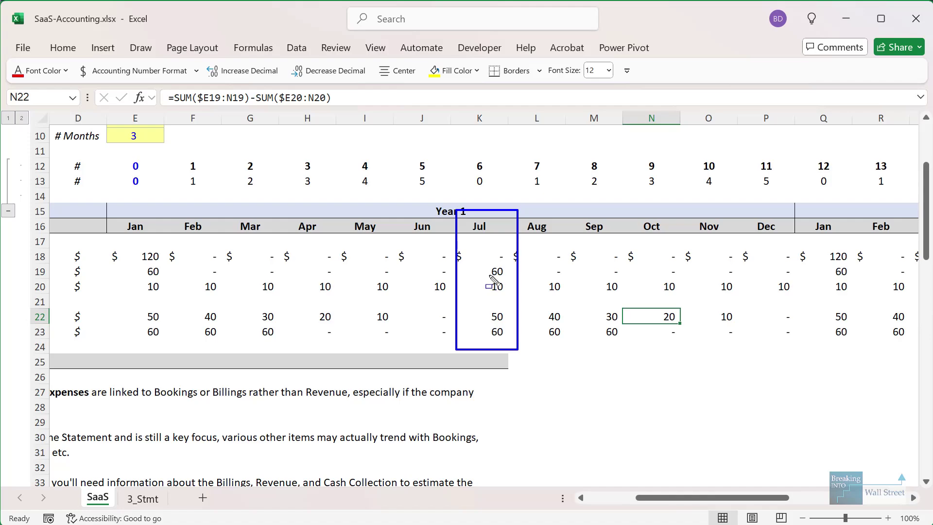
{"action": "mouse_move", "coordinate": [470, 305]}
{"action": "left_mouse_down"}
{"action": "mouse_move", "coordinate": [509, 346]}
{"action": "mouse_move", "coordinate": [507, 335]}
{"action": "left_mouse_up"}
{"action": "left_click_drag", "start_coordinate": [470, 277], "coordinate": [515, 298]}
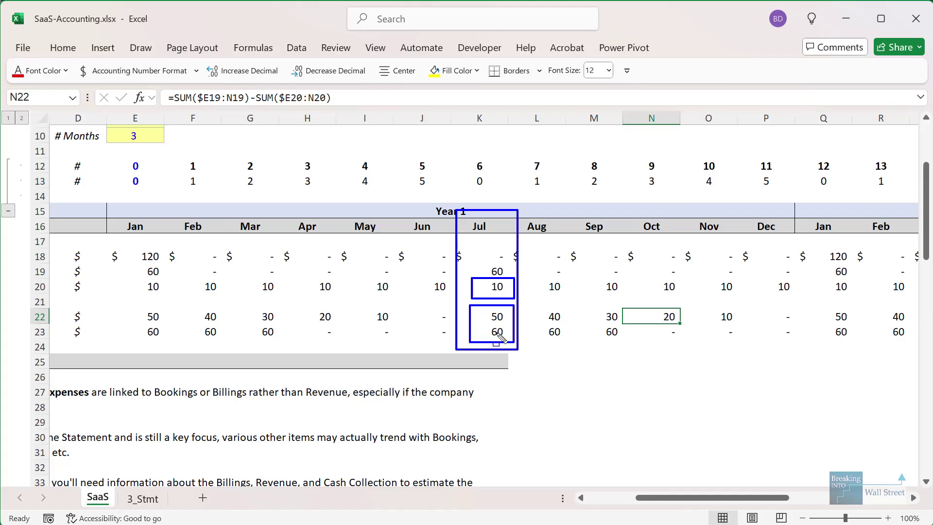
{"action": "left_click_drag", "start_coordinate": [512, 334], "coordinate": [648, 350]}
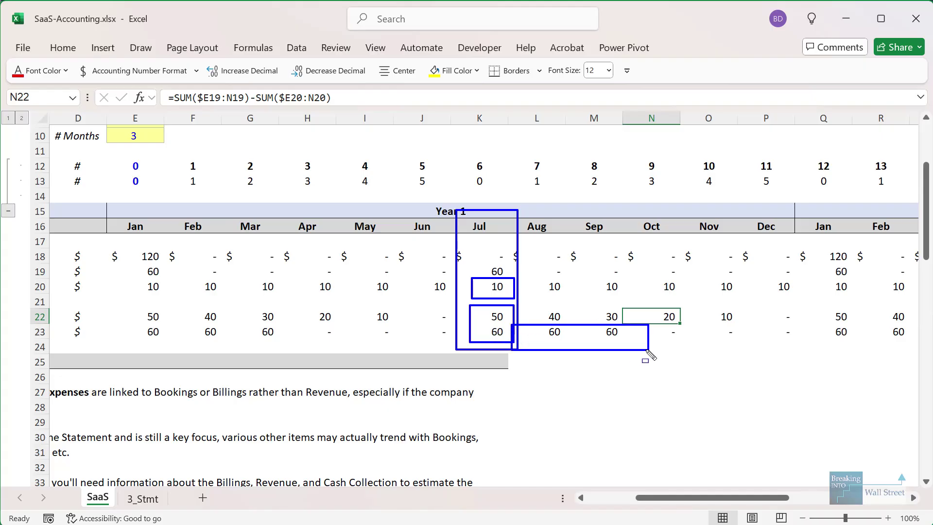
{"action": "key", "text": "Escape"}
{"action": "left_click_drag", "start_coordinate": [653, 497], "coordinate": [605, 494]}
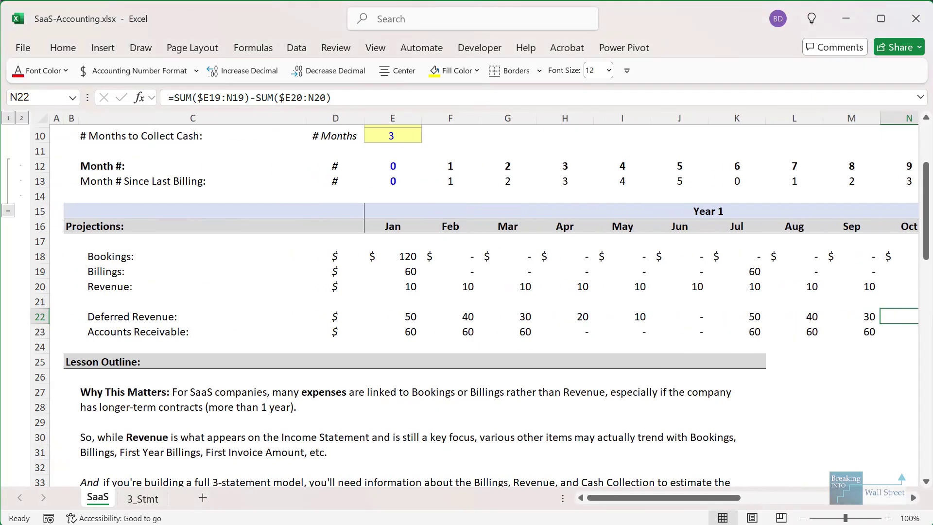
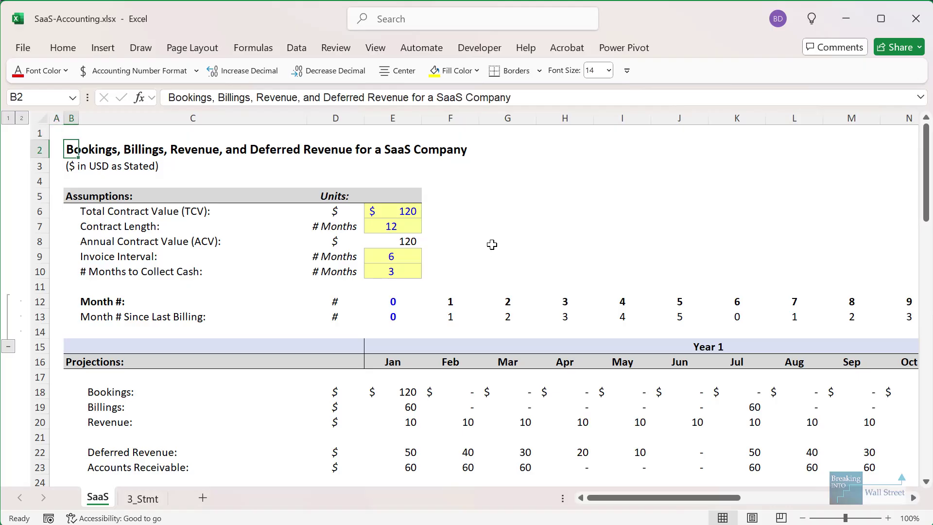
Open the 3_Stmt sheet and examine Month 0 Cash, Accounts Receivable, and Deferred Revenue on the Balance Sheet.
{"action": "key", "text": "ctrl+Page_Down"}
{"action": "left_click", "coordinate": [488, 320]}
{"action": "scroll", "coordinate": [489, 321], "scroll_direction": "down", "scroll_amount": 2}
{"action": "scroll", "coordinate": [489, 320], "scroll_direction": "down", "scroll_amount": 2}
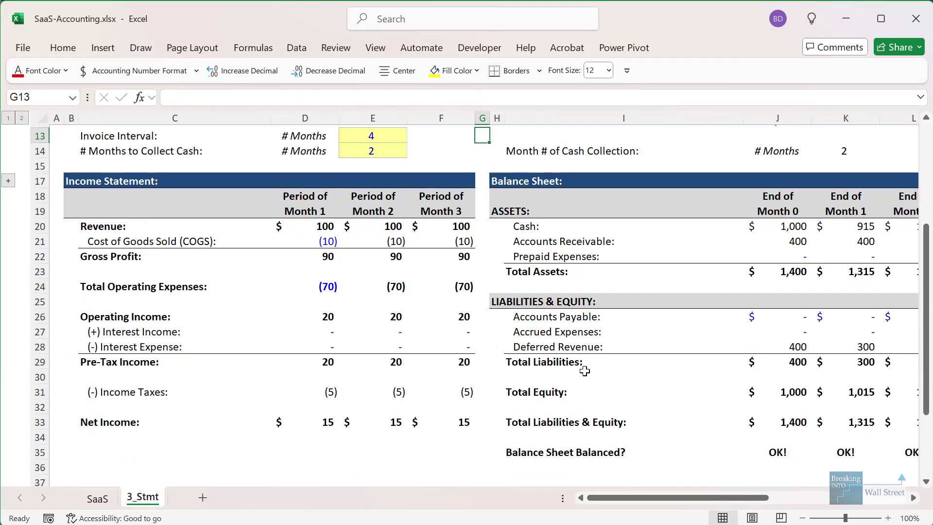
{"action": "scroll", "coordinate": [583, 370], "scroll_direction": "right", "scroll_amount": 3}
{"action": "left_click", "coordinate": [527, 347]}
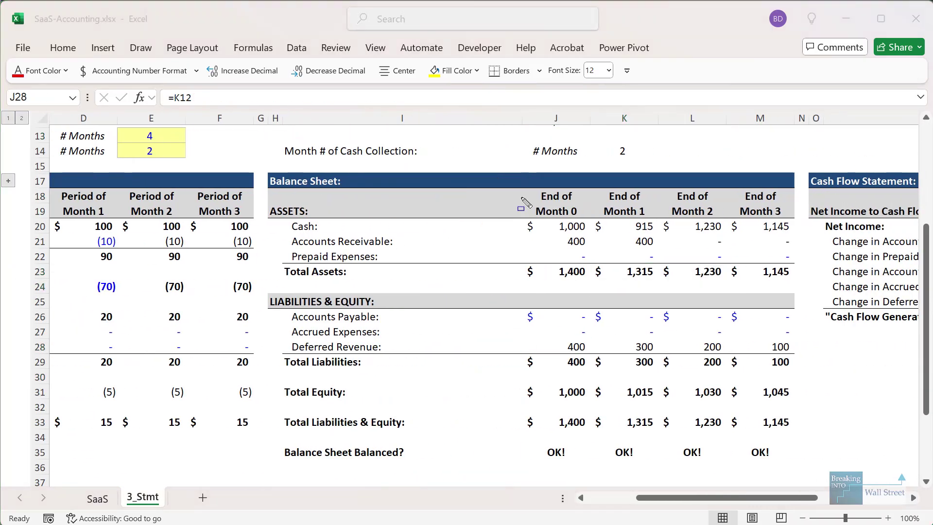
{"action": "mouse_move", "coordinate": [524, 184]}
{"action": "left_mouse_down"}
{"action": "mouse_move", "coordinate": [582, 268]}
{"action": "mouse_move", "coordinate": [594, 270]}
{"action": "left_mouse_up"}
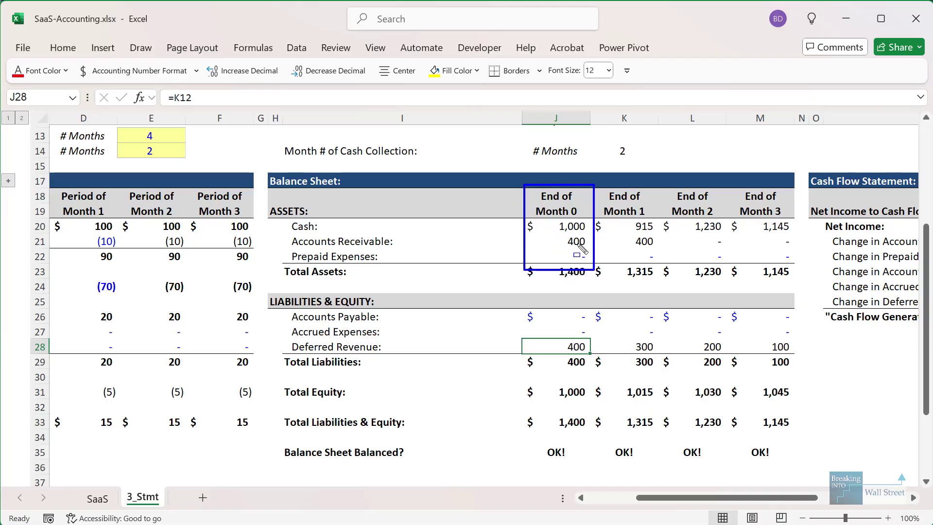
{"action": "mouse_move", "coordinate": [522, 332]}
{"action": "left_mouse_down"}
{"action": "mouse_move", "coordinate": [626, 364]}
{"action": "mouse_move", "coordinate": [601, 360]}
{"action": "left_mouse_up"}
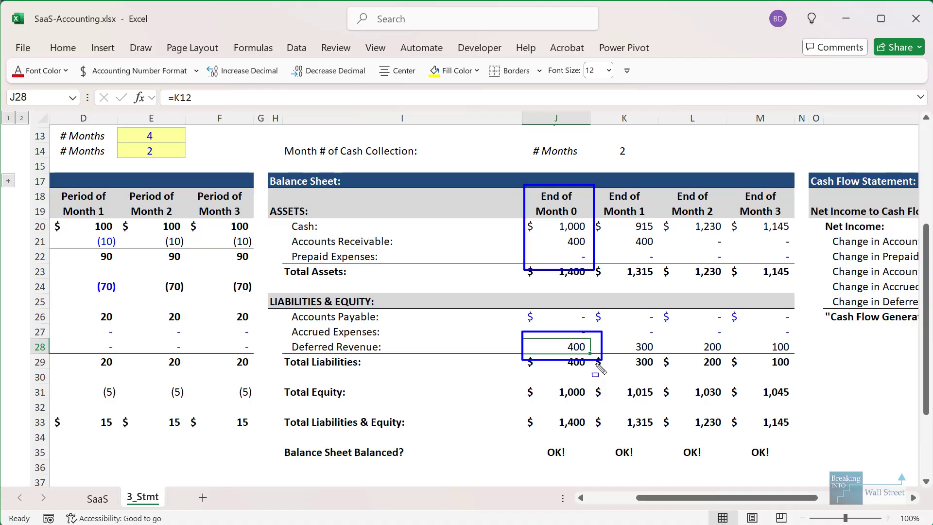
{"action": "key", "text": "Escape"}
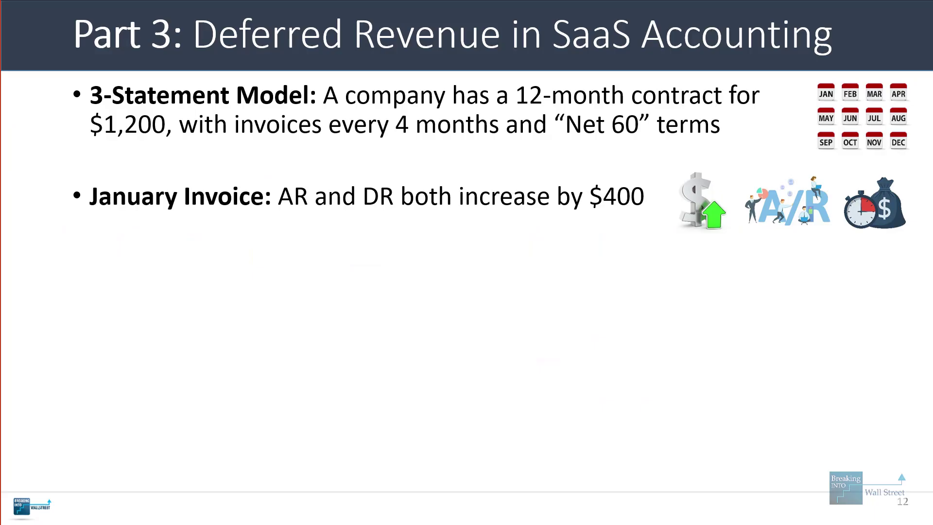
Advance the Part 3 slide, return to SaaS-Accounting.xlsx in Excel, and examine Revenue, expenses, and Operating Income for Months 1 to 3.
{"action": "key", "text": "Right"}
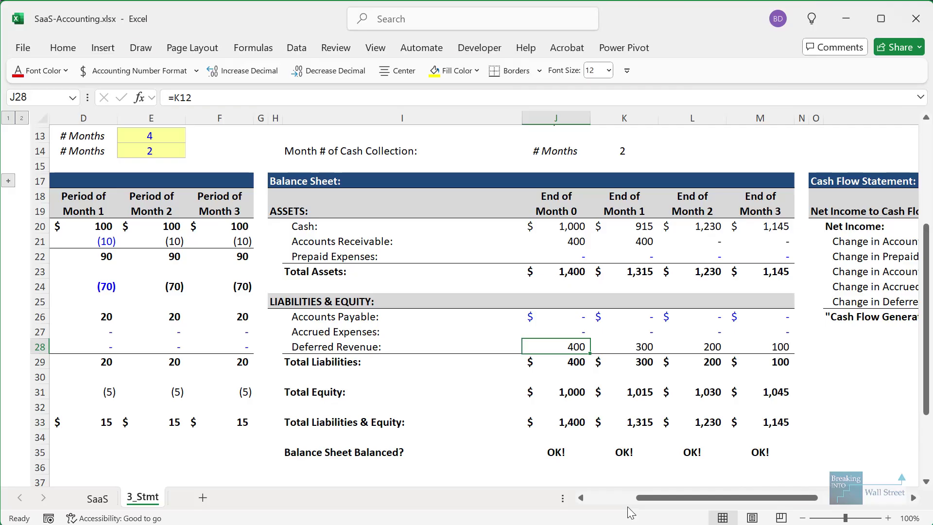
{"action": "key", "text": "alt+Tab"}
{"action": "scroll", "coordinate": [267, 389], "scroll_direction": "left", "scroll_amount": 3}
{"action": "left_click", "coordinate": [267, 392]}
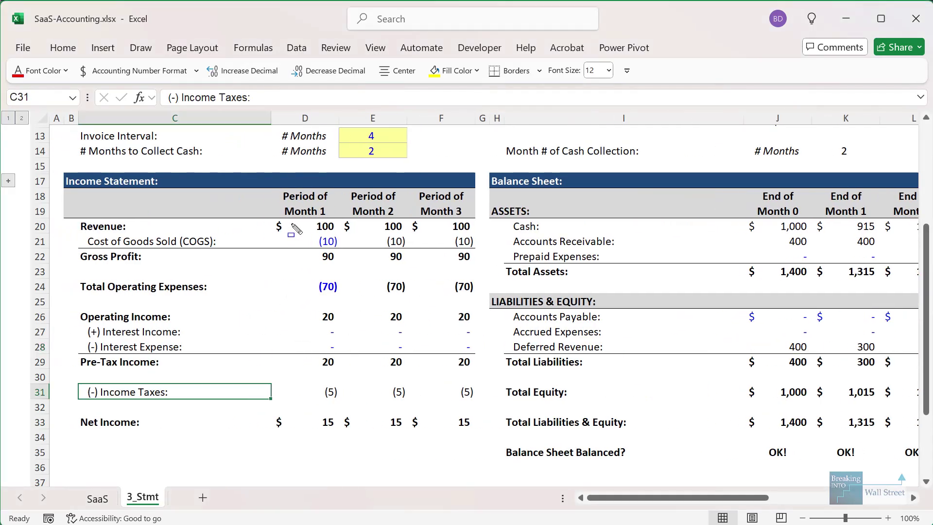
{"action": "mouse_move", "coordinate": [343, 228]}
{"action": "left_mouse_down"}
{"action": "mouse_move", "coordinate": [483, 268]}
{"action": "mouse_move", "coordinate": [484, 304]}
{"action": "left_mouse_up"}
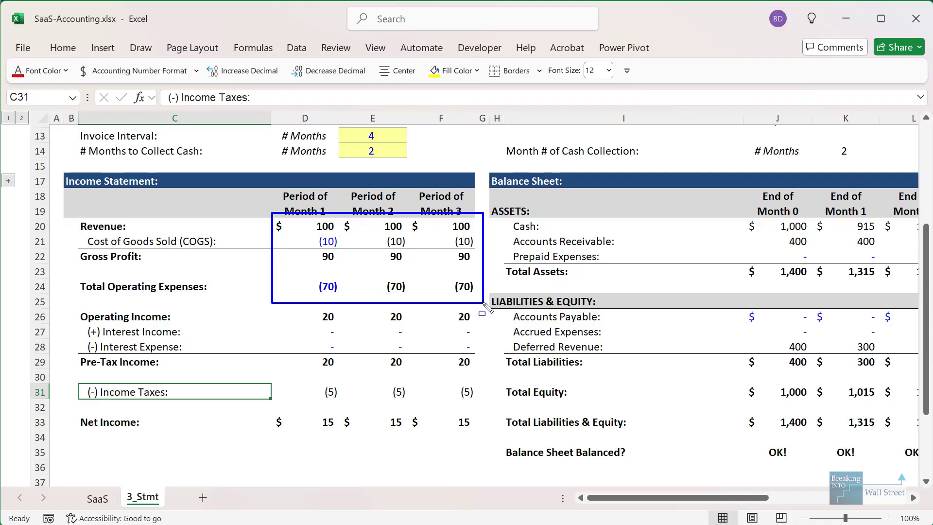
{"action": "mouse_move", "coordinate": [304, 306]}
{"action": "left_mouse_down"}
{"action": "mouse_move", "coordinate": [443, 346]}
{"action": "mouse_move", "coordinate": [484, 328]}
{"action": "left_mouse_up"}
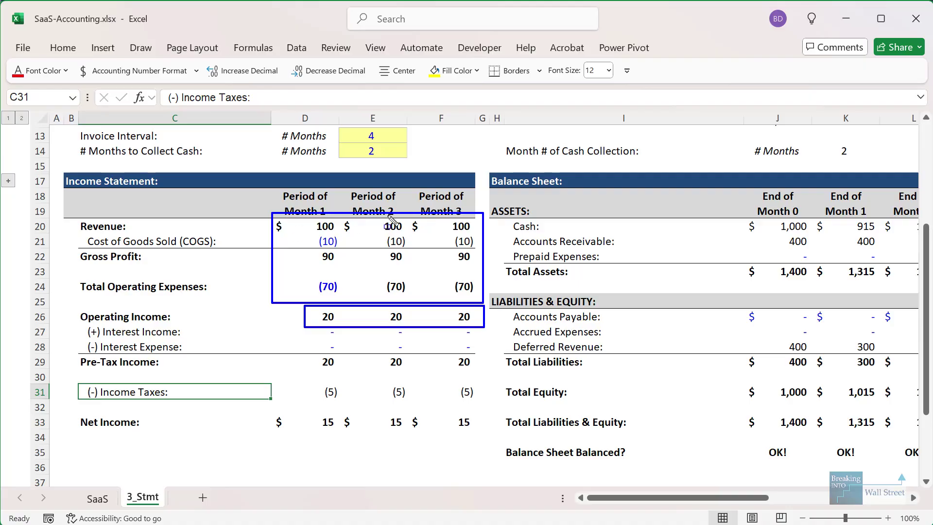
{"action": "key", "text": "Escape"}
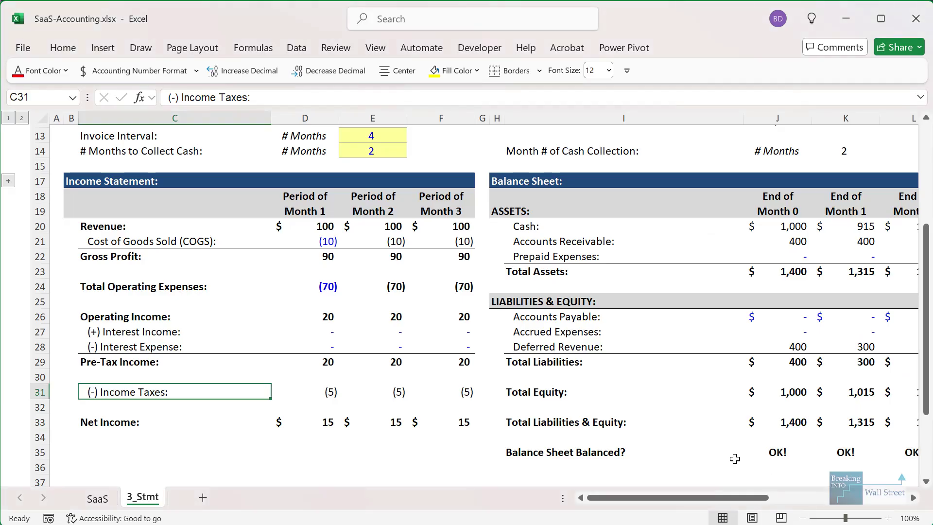
Compare the Accounts Receivable balances from Month 0 to Month 2 on the Balance Sheet.
{"action": "left_click_drag", "start_coordinate": [733, 458], "coordinate": [821, 455]}
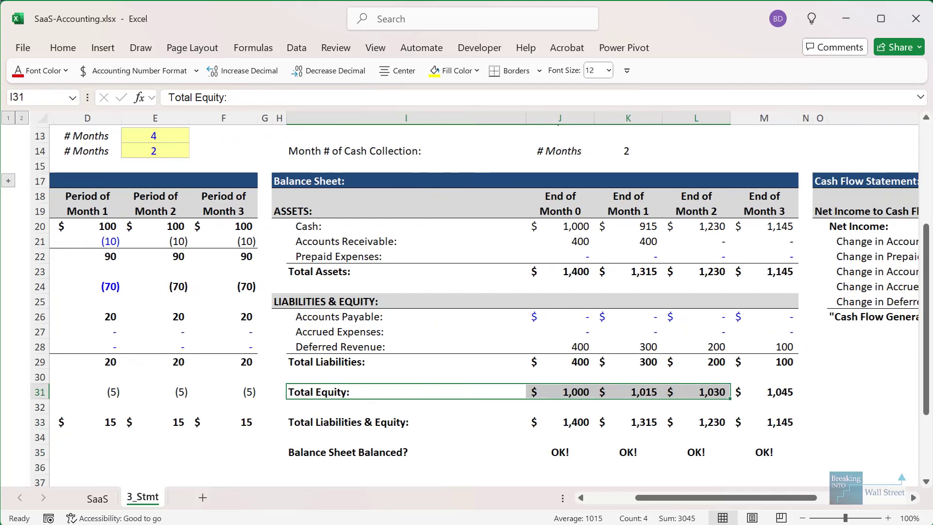
{"action": "left_click", "coordinate": [674, 316]}
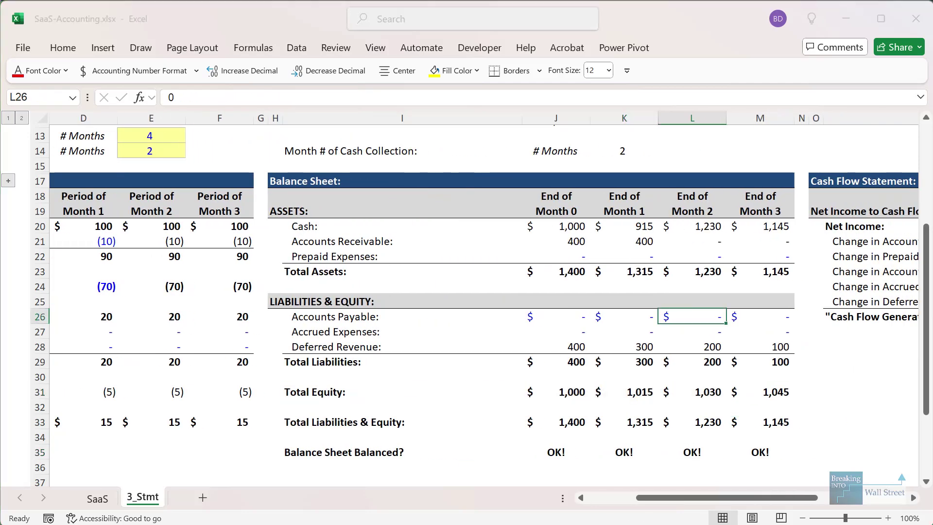
{"action": "mouse_move", "coordinate": [541, 229]}
{"action": "left_mouse_down"}
{"action": "mouse_move", "coordinate": [672, 253]}
{"action": "mouse_move", "coordinate": [665, 251]}
{"action": "left_mouse_up"}
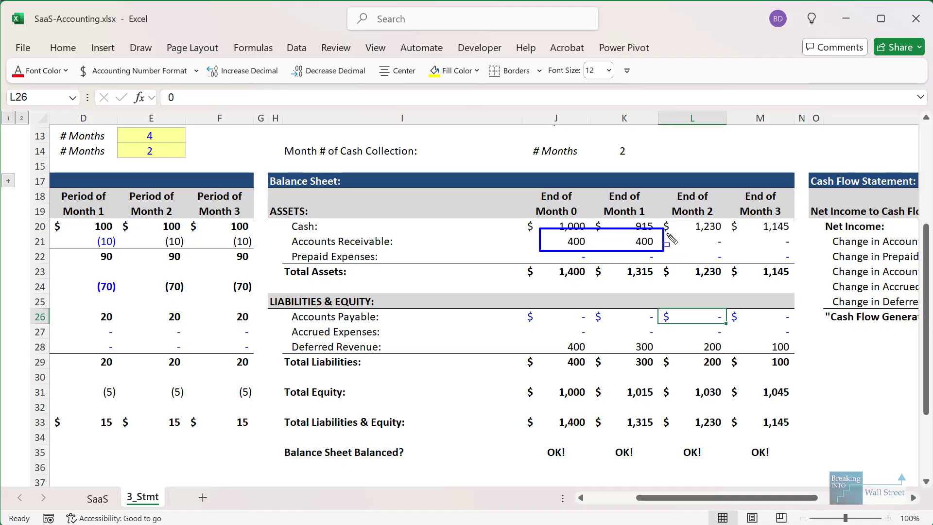
{"action": "left_click_drag", "start_coordinate": [666, 230], "coordinate": [729, 249]}
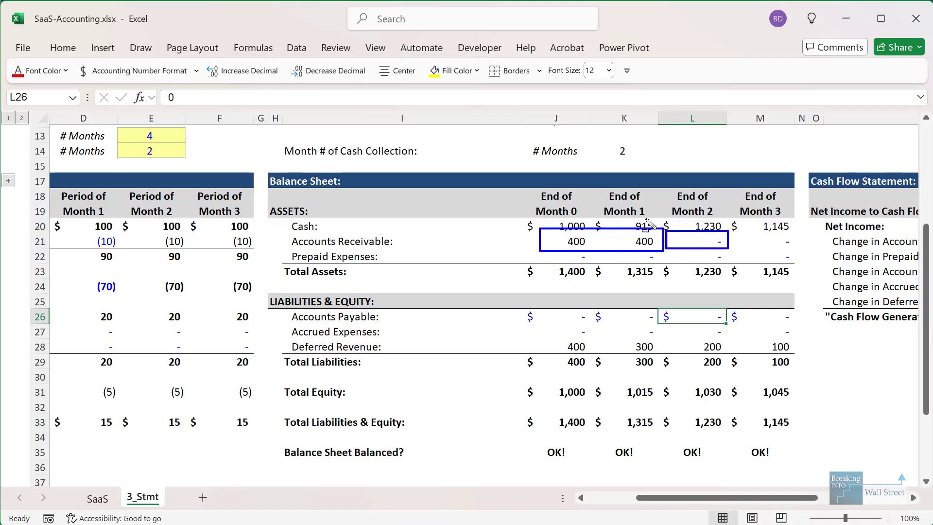
{"action": "key", "text": "Escape"}
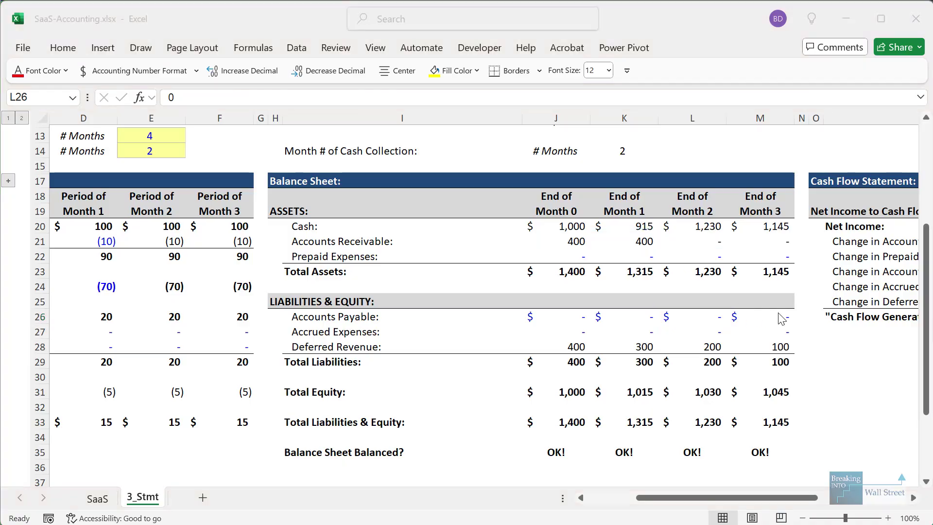
Select Deferred Revenue from Month 0 to Month 3 and compare it with the monthly Revenue on the Income Statement.
{"action": "mouse_move", "coordinate": [539, 336]}
{"action": "left_mouse_down"}
{"action": "mouse_move", "coordinate": [567, 346]}
{"action": "mouse_move", "coordinate": [760, 346]}
{"action": "left_mouse_up"}
{"action": "left_click", "coordinate": [571, 344]}
{"action": "left_click_drag", "start_coordinate": [535, 337], "coordinate": [809, 359]}
{"action": "left_click_drag", "start_coordinate": [82, 220], "coordinate": [271, 242]}
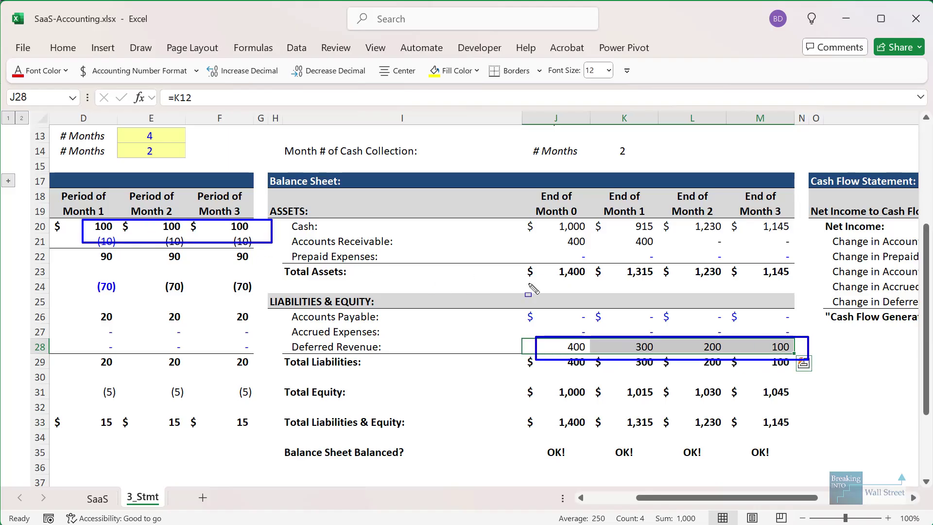
Advance the Part 3 slide, return to SaaS-Accounting.xlsx in Excel, and examine Cash from Month 0 to Month 3 on the Balance Sheet.
{"action": "key", "text": "Escape"}
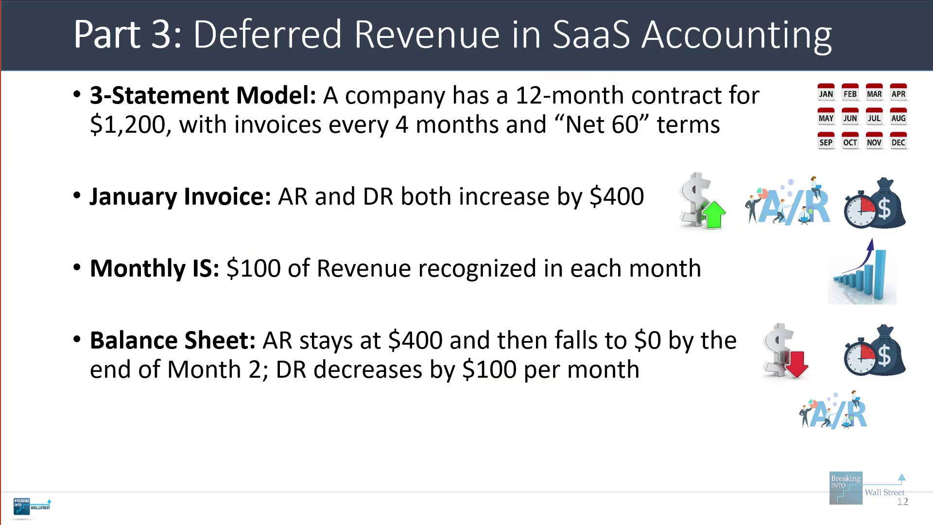
{"action": "key", "text": "Right"}
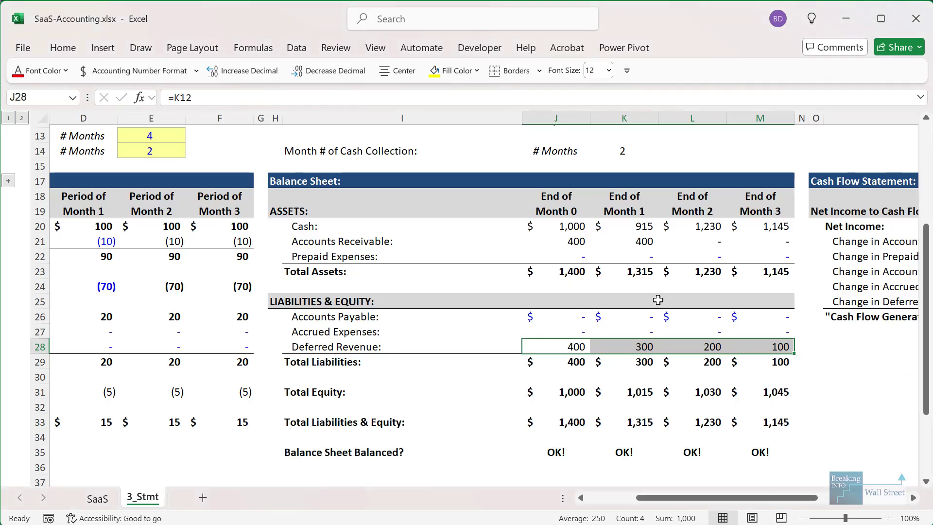
{"action": "scroll", "coordinate": [658, 302], "scroll_direction": "right", "scroll_amount": 2}
{"action": "left_click", "coordinate": [666, 392]}
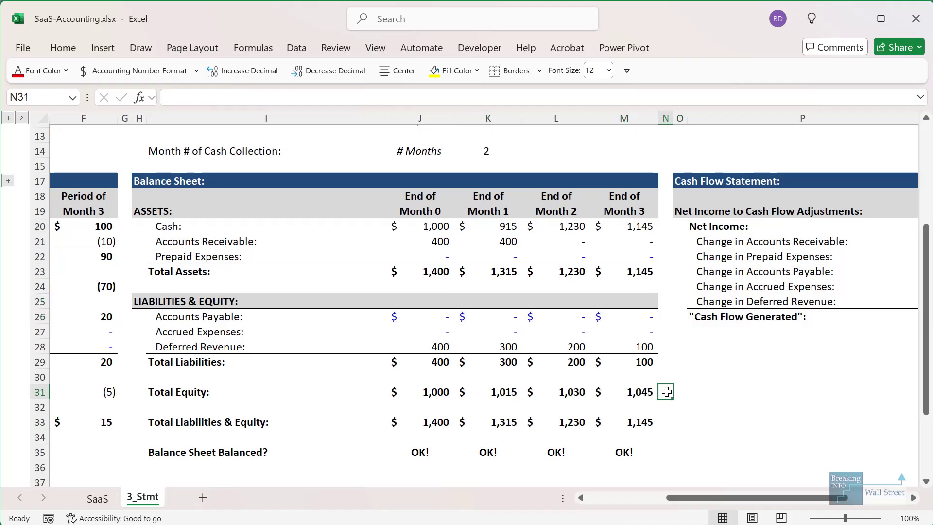
{"action": "mouse_move", "coordinate": [393, 213]}
{"action": "left_mouse_down"}
{"action": "mouse_move", "coordinate": [405, 224]}
{"action": "mouse_move", "coordinate": [526, 245]}
{"action": "mouse_move", "coordinate": [522, 236]}
{"action": "left_mouse_up"}
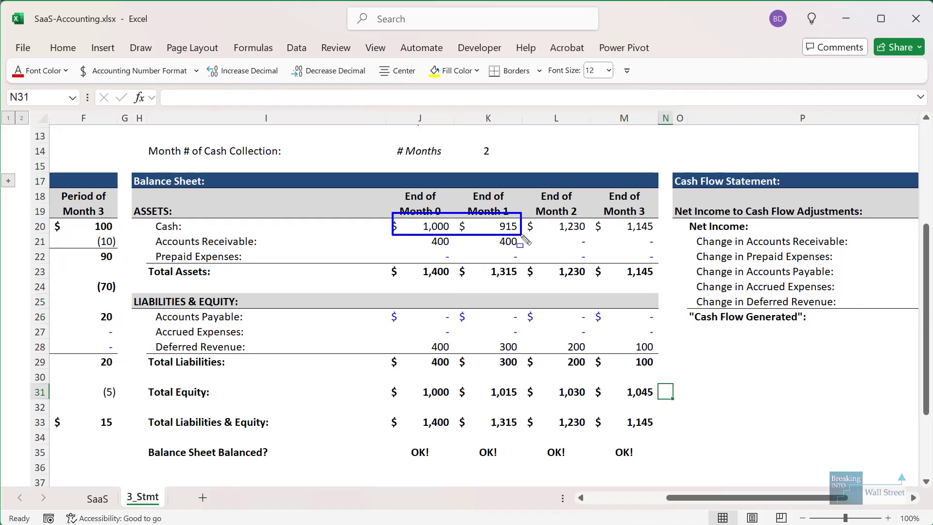
{"action": "left_click_drag", "start_coordinate": [543, 212], "coordinate": [680, 237]}
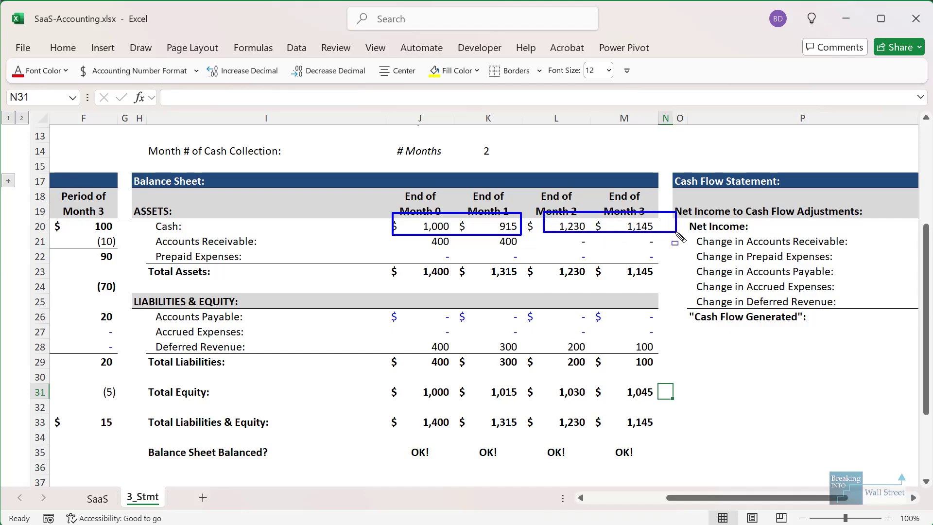
{"action": "key", "text": "Escape"}
Compare Cash in Months 1 and 2 with the Month 1 Accounts Receivable balance on the Balance Sheet.
{"action": "left_click", "coordinate": [525, 271]}
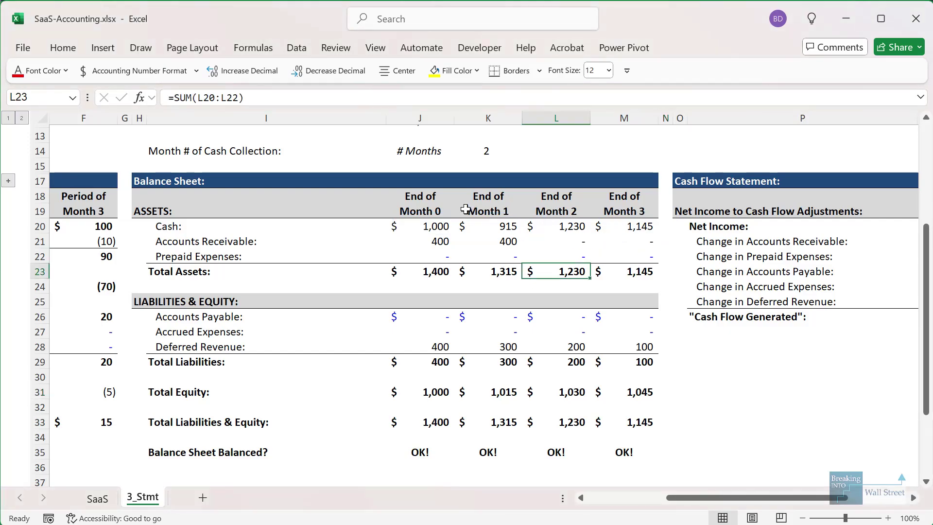
{"action": "left_click_drag", "start_coordinate": [452, 182], "coordinate": [592, 240]}
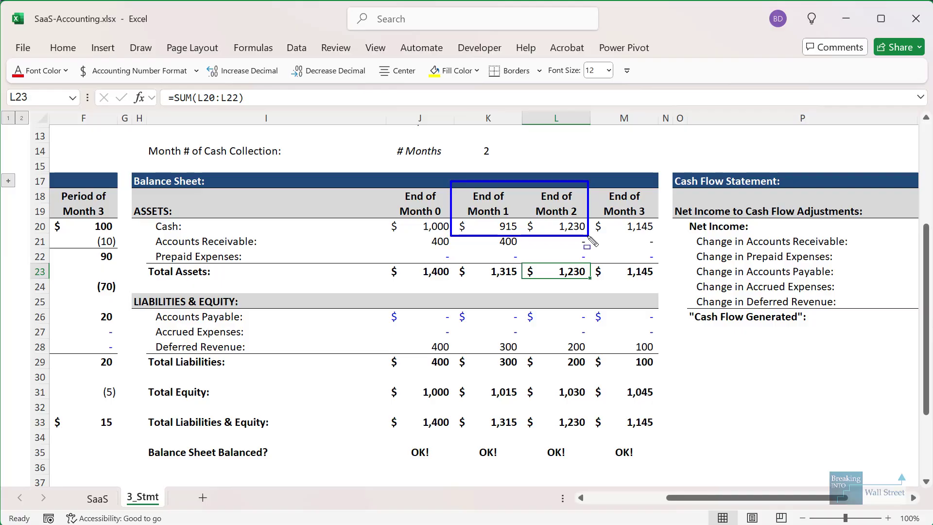
{"action": "left_click_drag", "start_coordinate": [474, 235], "coordinate": [540, 249]}
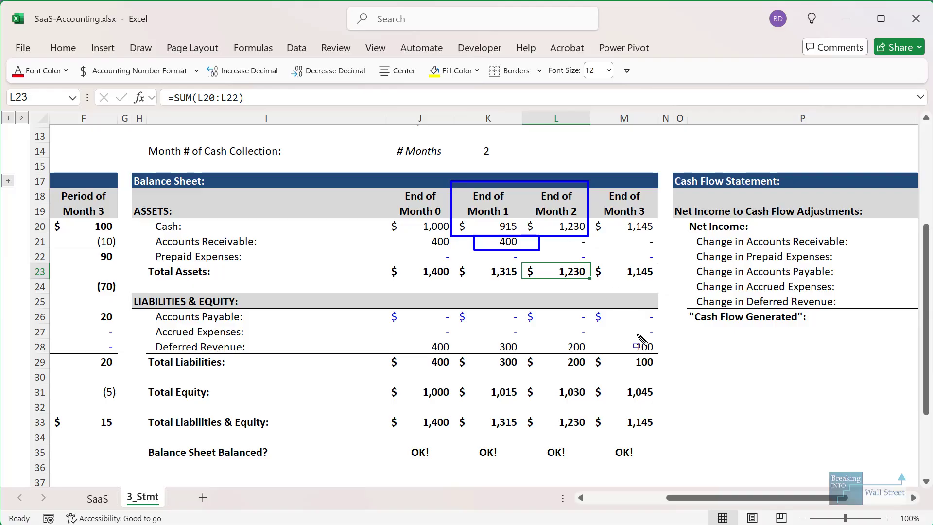
Examine the Month 2 Cost of Goods Sold, Total Operating Expenses, and Income Taxes on the Income Statement.
{"action": "left_click", "coordinate": [609, 496]}
{"action": "left_click", "coordinate": [683, 363]}
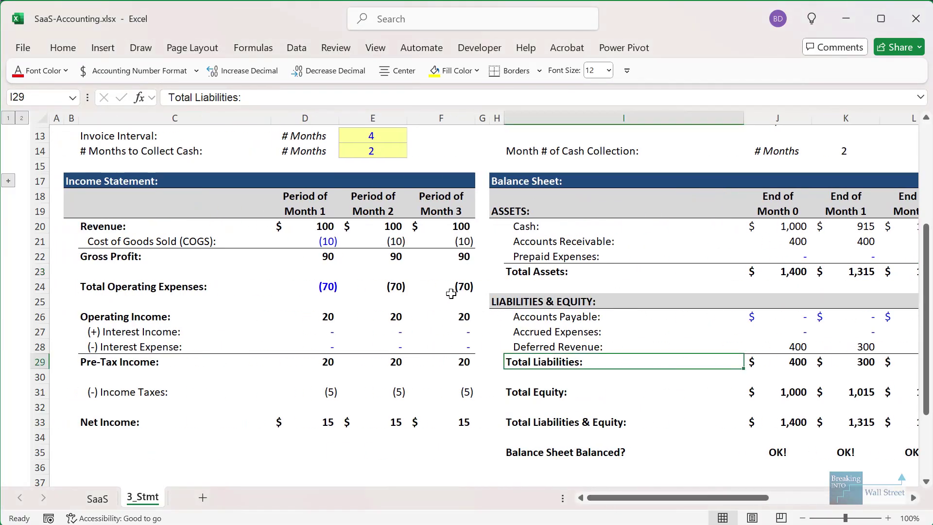
{"action": "left_click_drag", "start_coordinate": [351, 230], "coordinate": [426, 252]}
{"action": "left_click_drag", "start_coordinate": [357, 270], "coordinate": [416, 296]}
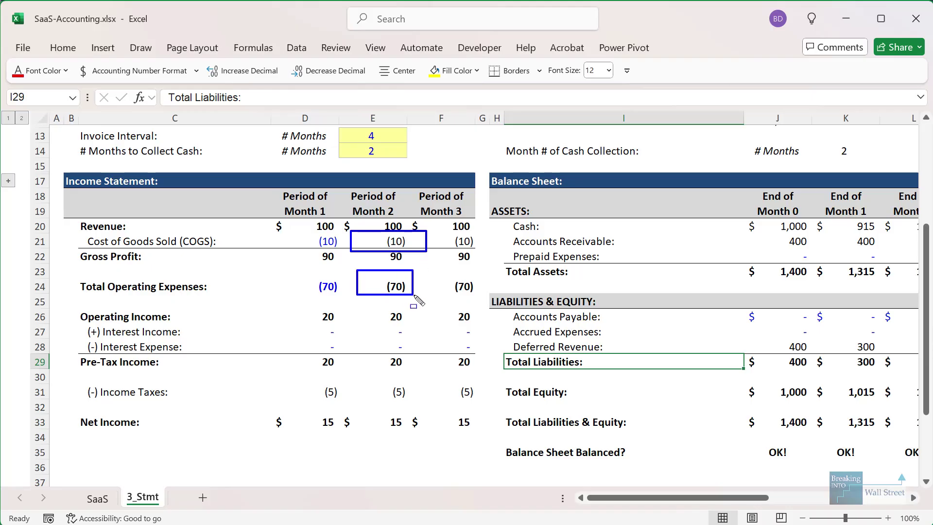
{"action": "left_click_drag", "start_coordinate": [369, 361], "coordinate": [430, 418]}
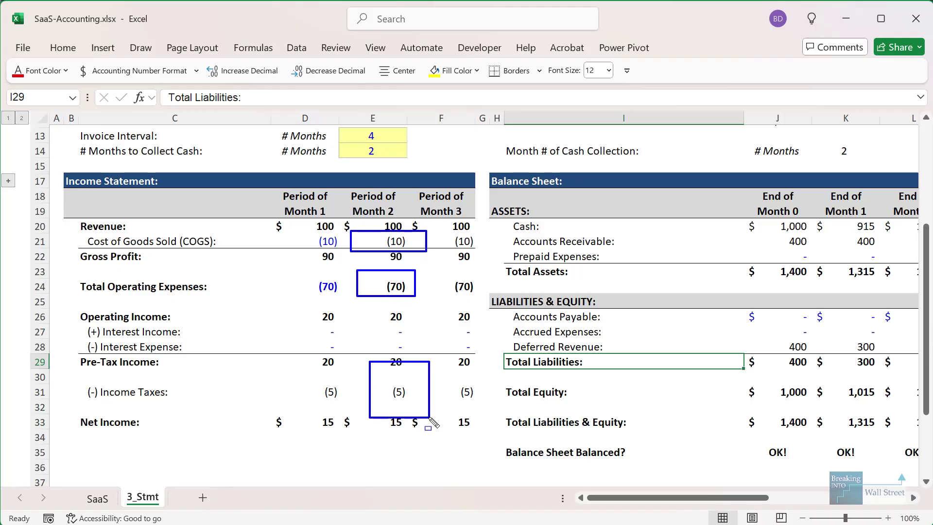
{"action": "key", "text": "Escape"}
Select the Balance Sheet assets from Month 0 to Month 3 and trace how Cash changes month by month.
{"action": "left_click_drag", "start_coordinate": [687, 498], "coordinate": [782, 500]}
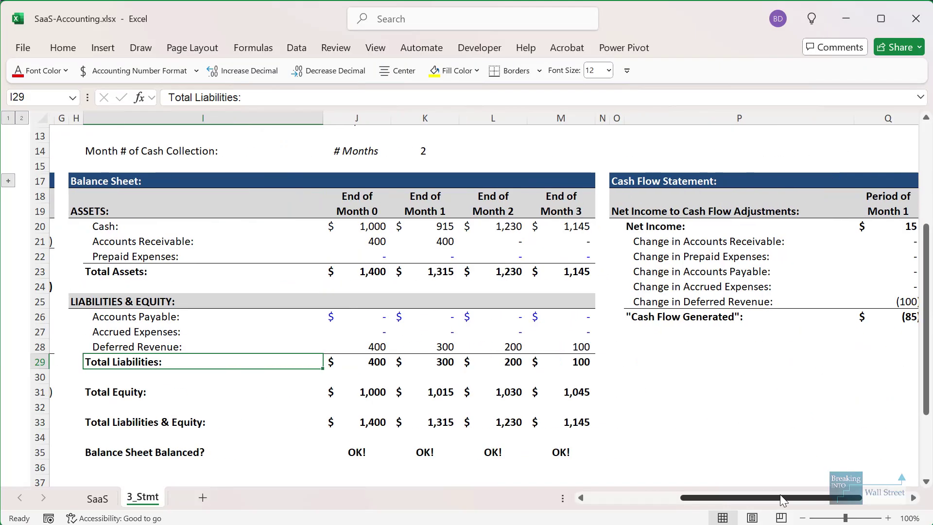
{"action": "left_click", "coordinate": [631, 437]}
{"action": "left_click", "coordinate": [442, 229]}
{"action": "key", "text": "Left"}
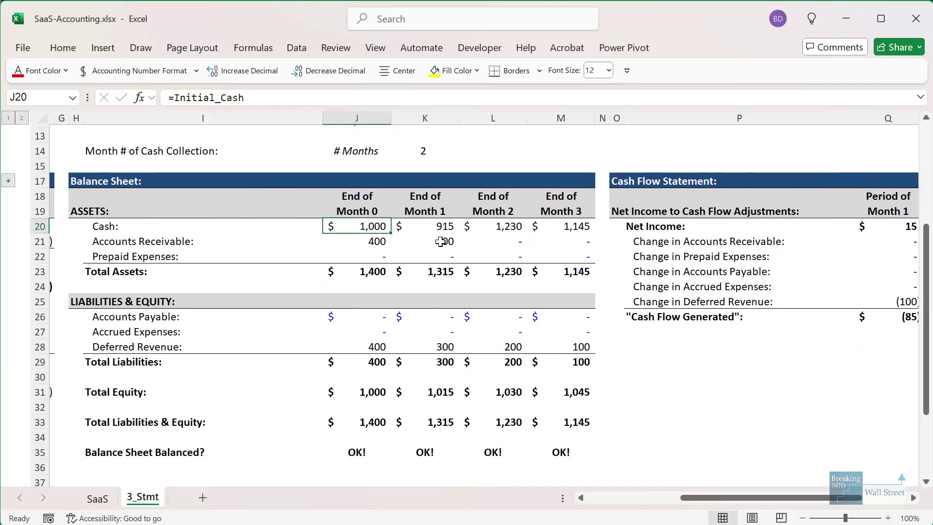
{"action": "left_click", "coordinate": [578, 270], "text": "shift"}
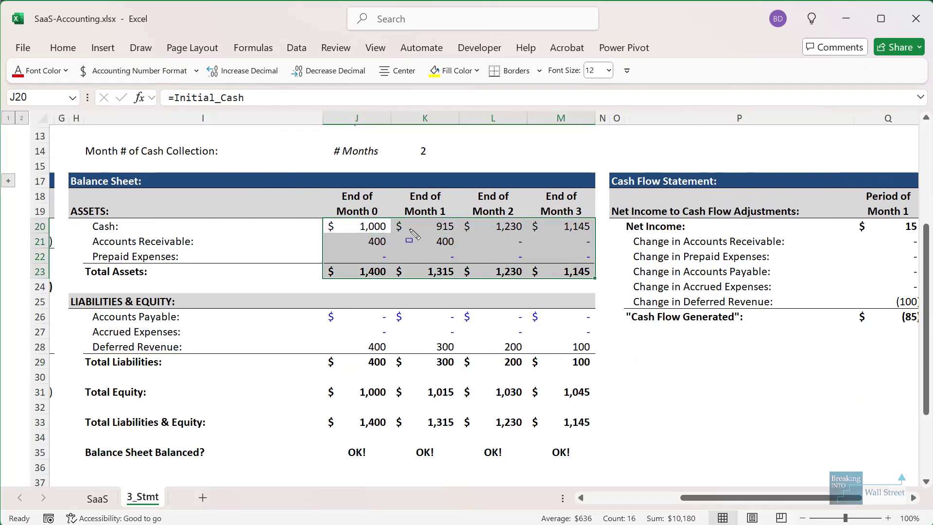
{"action": "left_click_drag", "start_coordinate": [344, 218], "coordinate": [458, 235]}
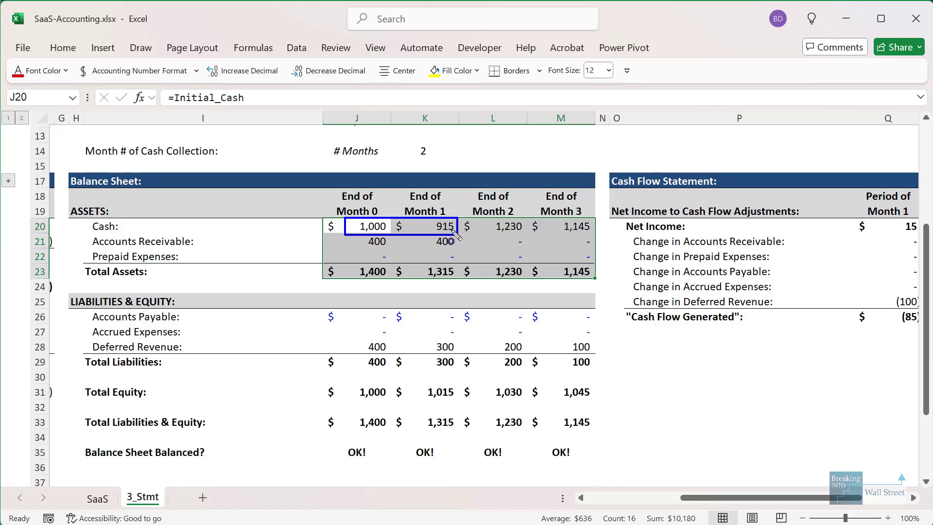
{"action": "left_click_drag", "start_coordinate": [462, 216], "coordinate": [535, 241]}
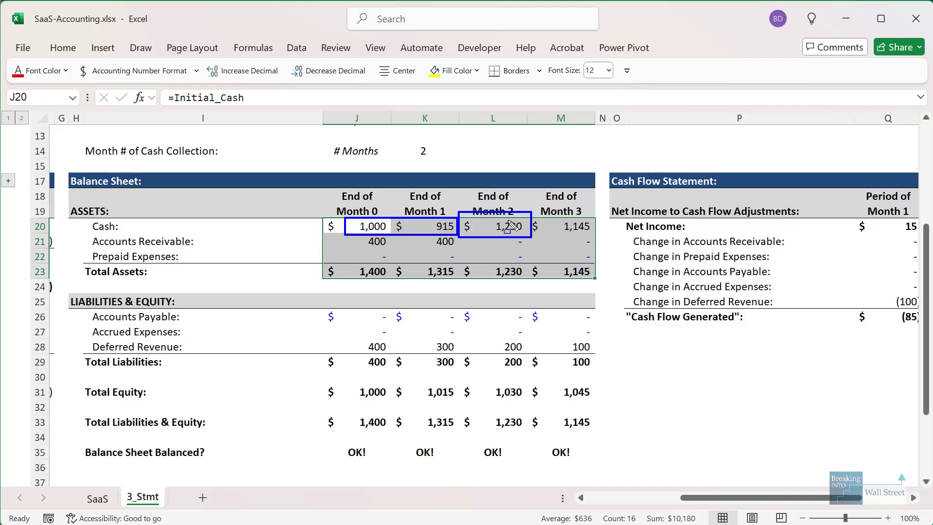
{"action": "left_click_drag", "start_coordinate": [540, 218], "coordinate": [631, 248]}
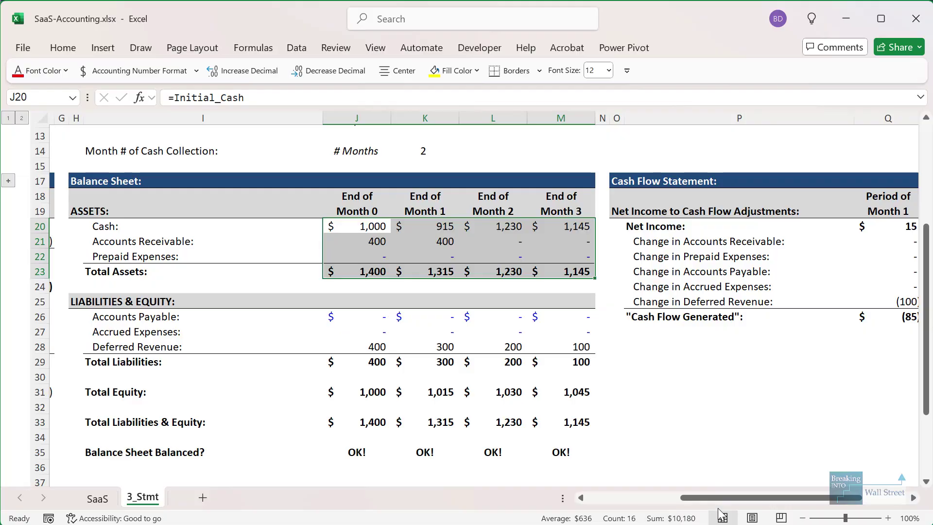
{"action": "key", "text": "Escape"}
Advance the presentation to Part 1 of the Recap and Summary slide and switch to 01-Accounting-Interview-Question-Model.xlsx in Excel.
{"action": "left_click_drag", "start_coordinate": [723, 497], "coordinate": [758, 497]}
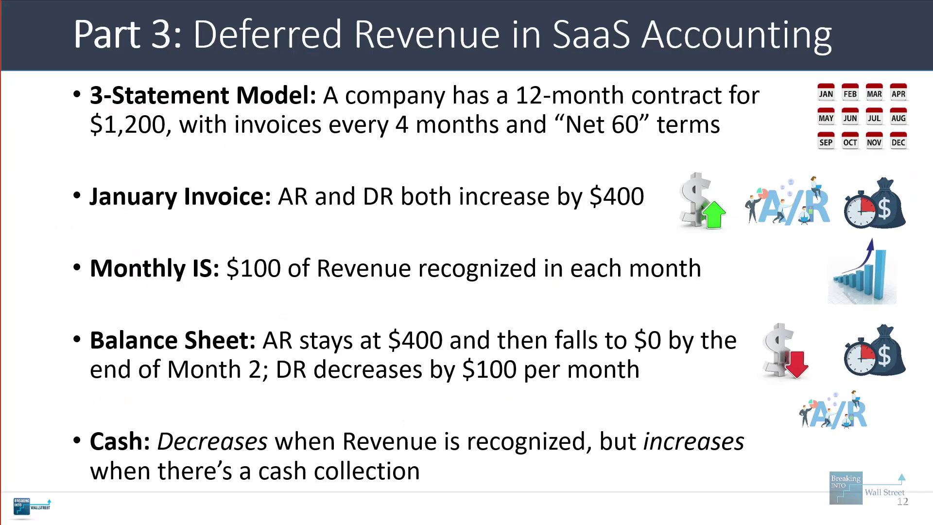
{"action": "key", "text": "Right"}
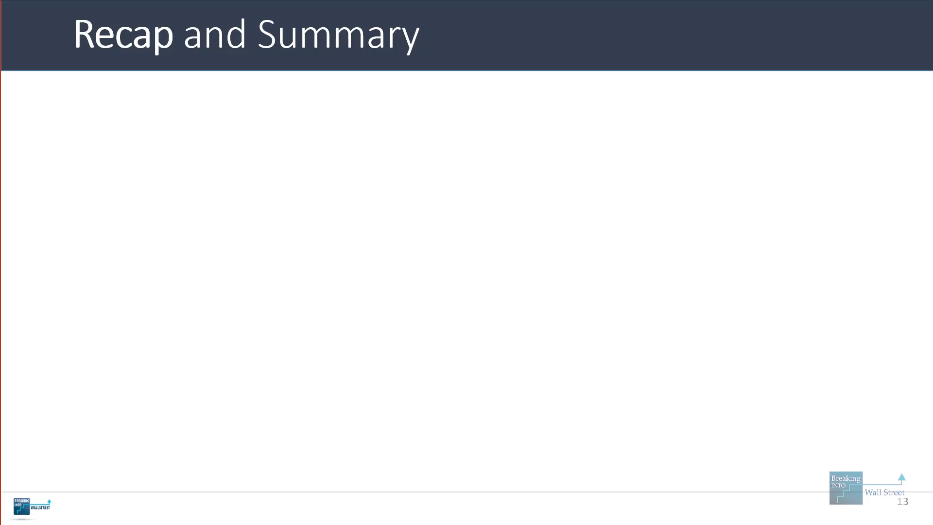
{"action": "key", "text": "Right"}
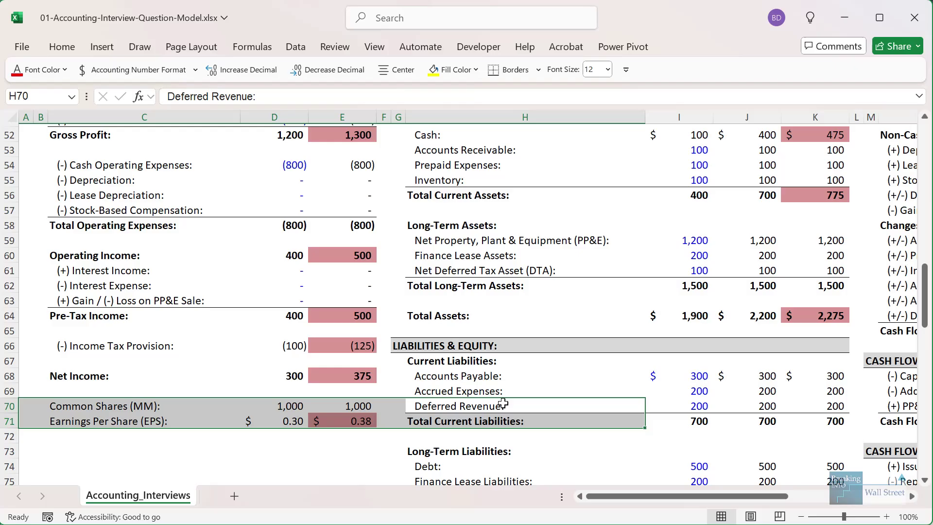
{"action": "scroll", "coordinate": [690, 321], "scroll_direction": "up", "scroll_amount": 7}
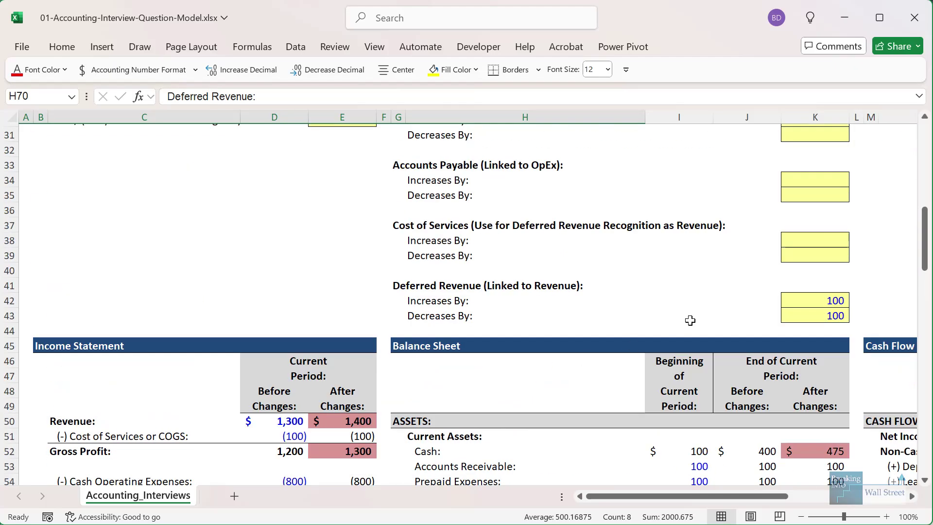
{"action": "left_click", "coordinate": [794, 254]}
{"action": "scroll", "coordinate": [792, 257], "scroll_direction": "down", "scroll_amount": 1}
{"action": "type", "text": "20"}
{"action": "key", "text": "ctrl+Return"}
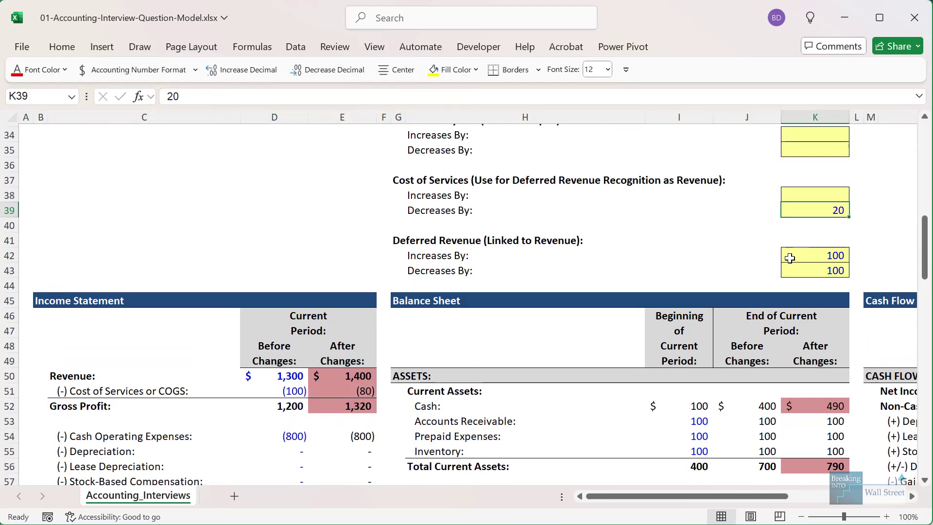
{"action": "scroll", "coordinate": [792, 257], "scroll_direction": "down", "scroll_amount": 2}
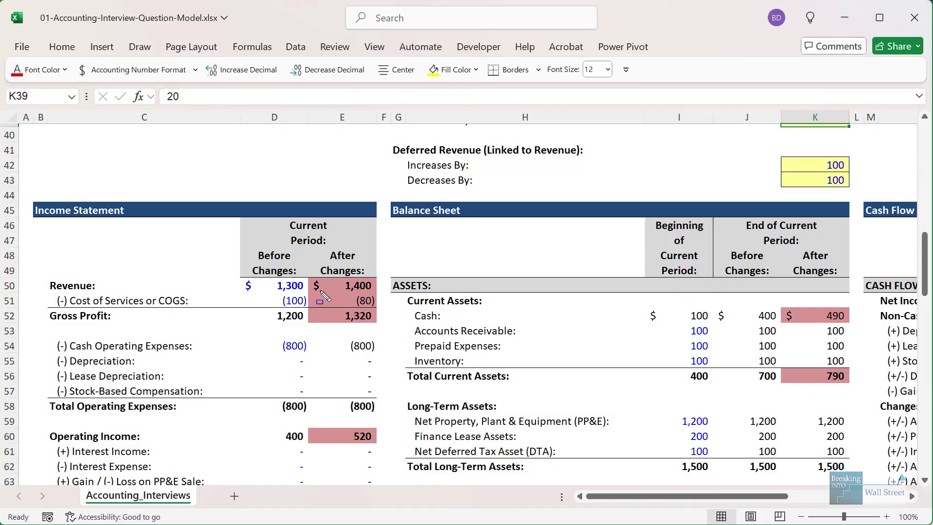
{"action": "scroll", "coordinate": [658, 272], "scroll_direction": "up", "scroll_amount": 2}
{"action": "key", "text": "Delete"}
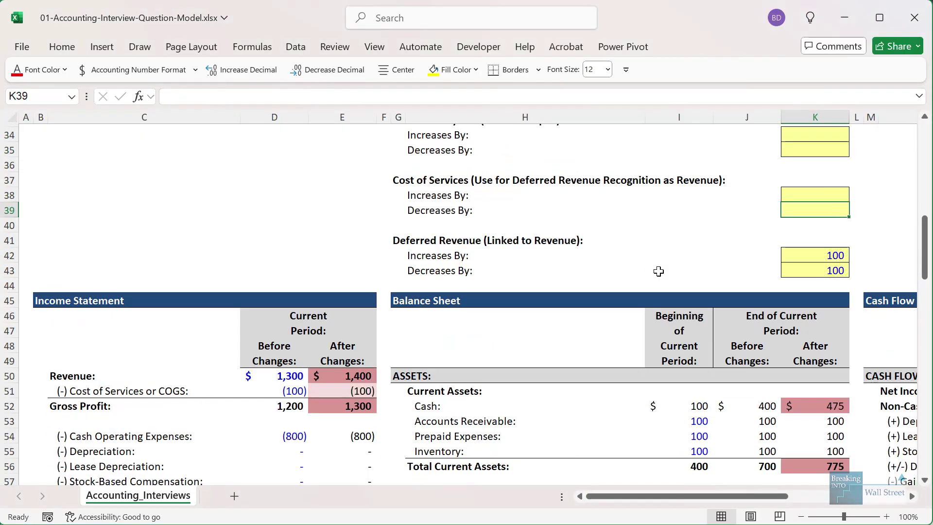
Set the Cost of Services increase for Deferred Revenue recognition to 20.
{"action": "key", "text": "Up"}
{"action": "key", "text": "Up"}
{"action": "key", "text": "Down"}
{"action": "type", "text": "20"}
{"action": "key", "text": "ctrl+Return"}
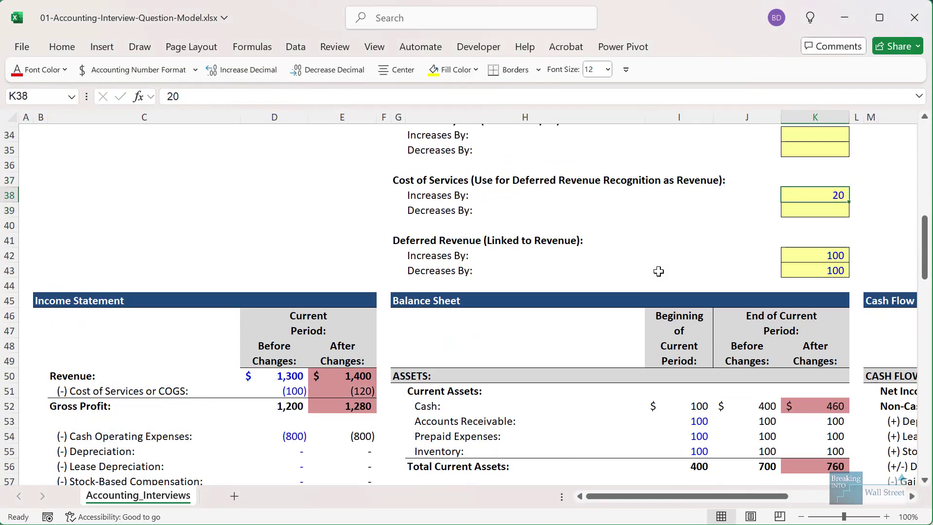
Examine how the Cost of Services increase flows through the After Changes column of the Income Statement.
{"action": "scroll", "coordinate": [658, 271], "scroll_direction": "down", "scroll_amount": 3}
{"action": "mouse_move", "coordinate": [315, 248]}
{"action": "left_mouse_down"}
{"action": "mouse_move", "coordinate": [378, 266]}
{"action": "mouse_move", "coordinate": [335, 376]}
{"action": "left_mouse_up"}
{"action": "scroll", "coordinate": [340, 256], "scroll_direction": "down", "scroll_amount": 4}
{"action": "scroll", "coordinate": [598, 354], "scroll_direction": "up", "scroll_amount": 3}
{"action": "left_click", "coordinate": [737, 318]}
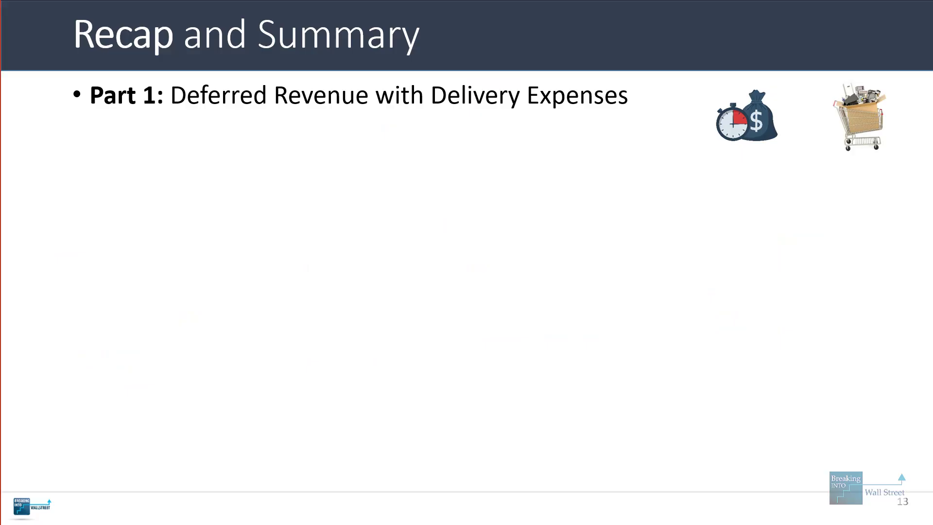
Return to the presentation and reveal the Part 2 and Part 3 points on the Recap and Summary slide.
{"action": "key", "text": "Right"}
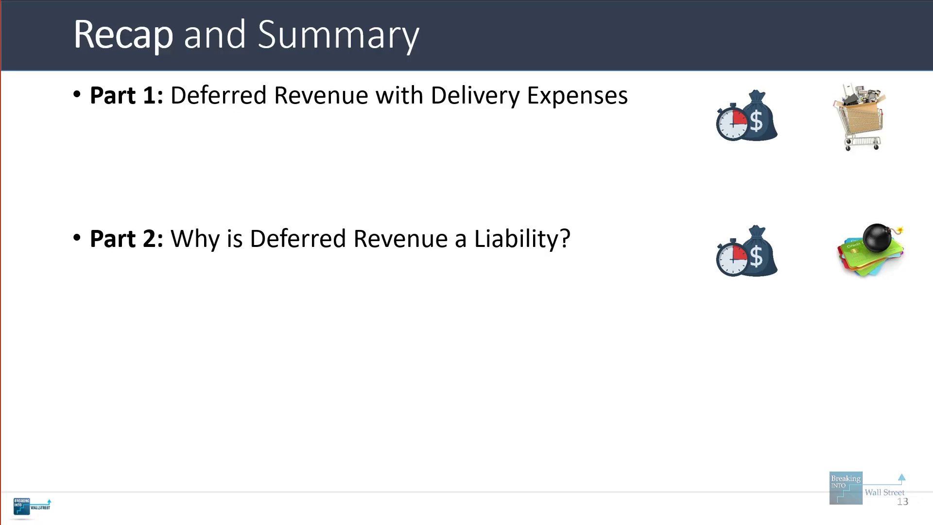
{"action": "key", "text": "Right"}
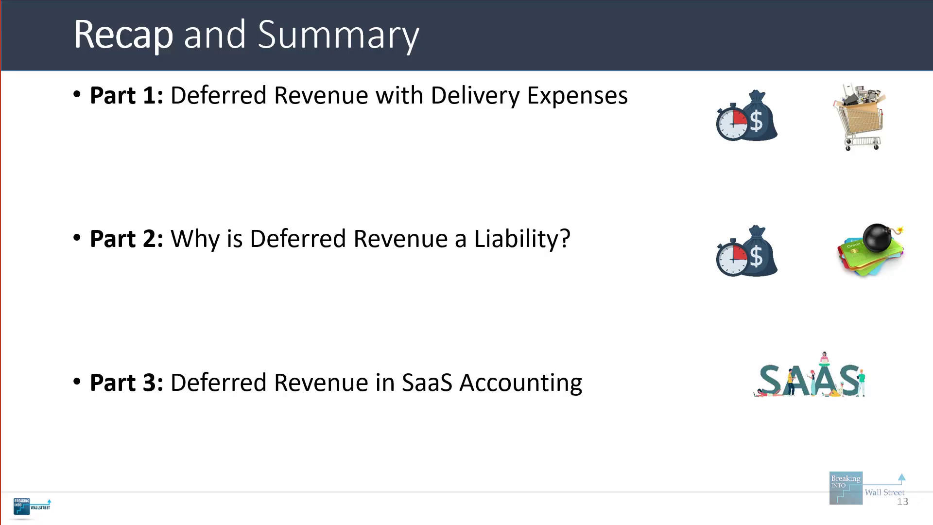